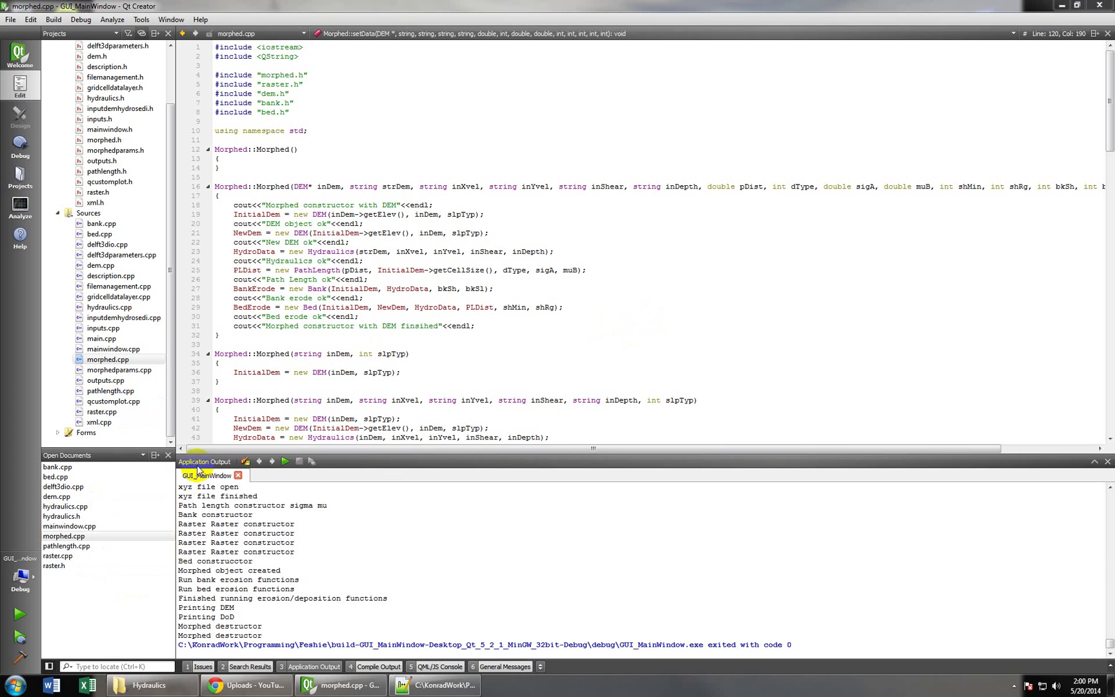
# Build and run the GUI_MainWindow project and reposition the launched MORPHED window
pyautogui.click(20, 614)
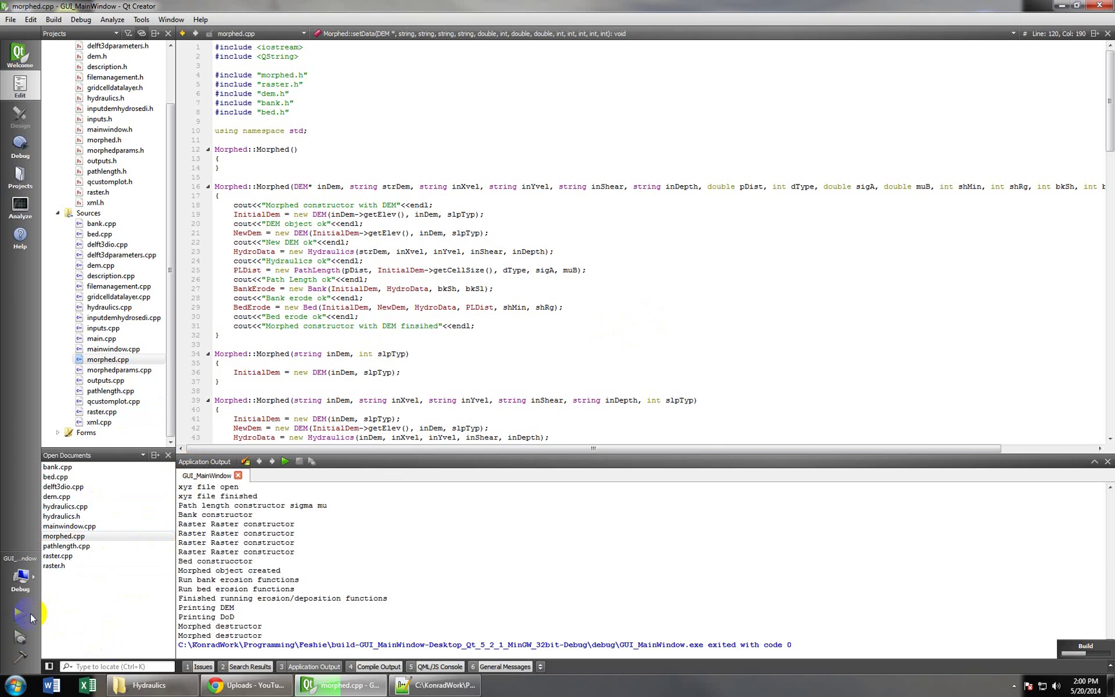
pyautogui.click(489, 357)
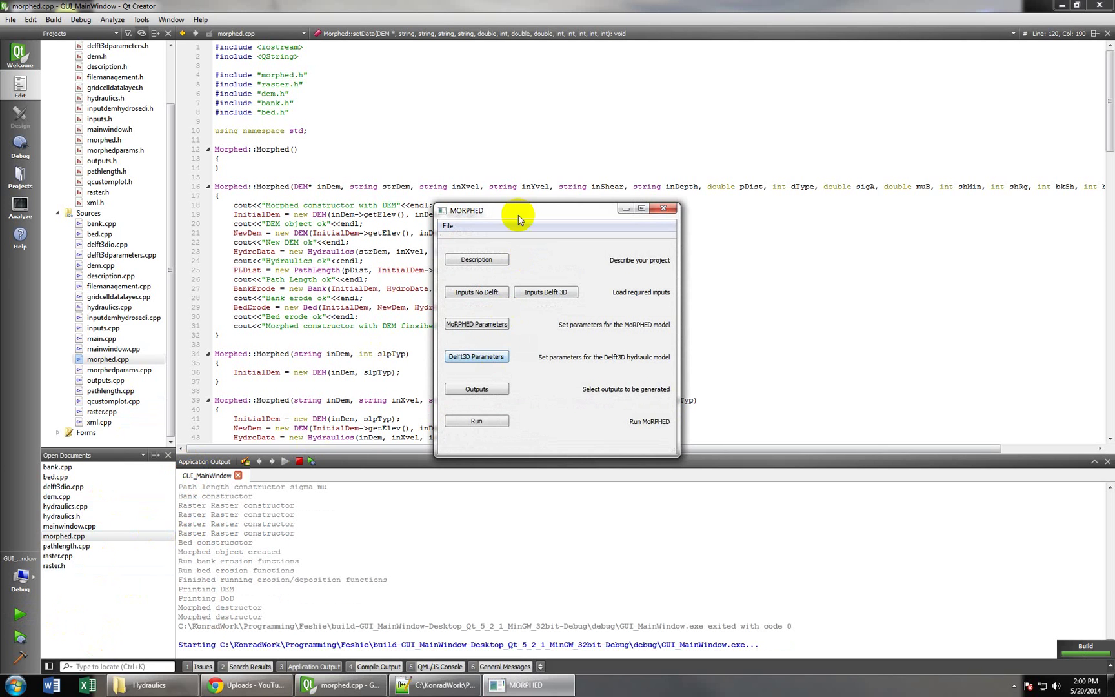
pyautogui.moveTo(519, 214); pyautogui.dragTo(442, 149)
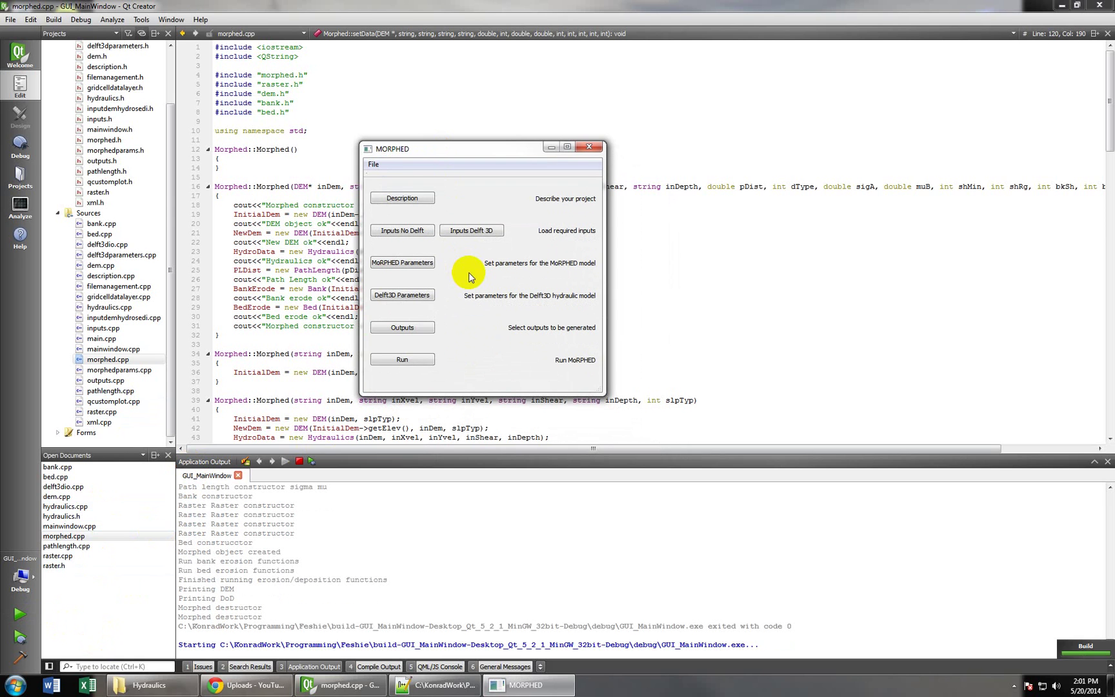
# Start choosing a MORPHED project folder and browse the Work library to Projects > Feshie > JunkOutputs > temp
pyautogui.click(373, 163)
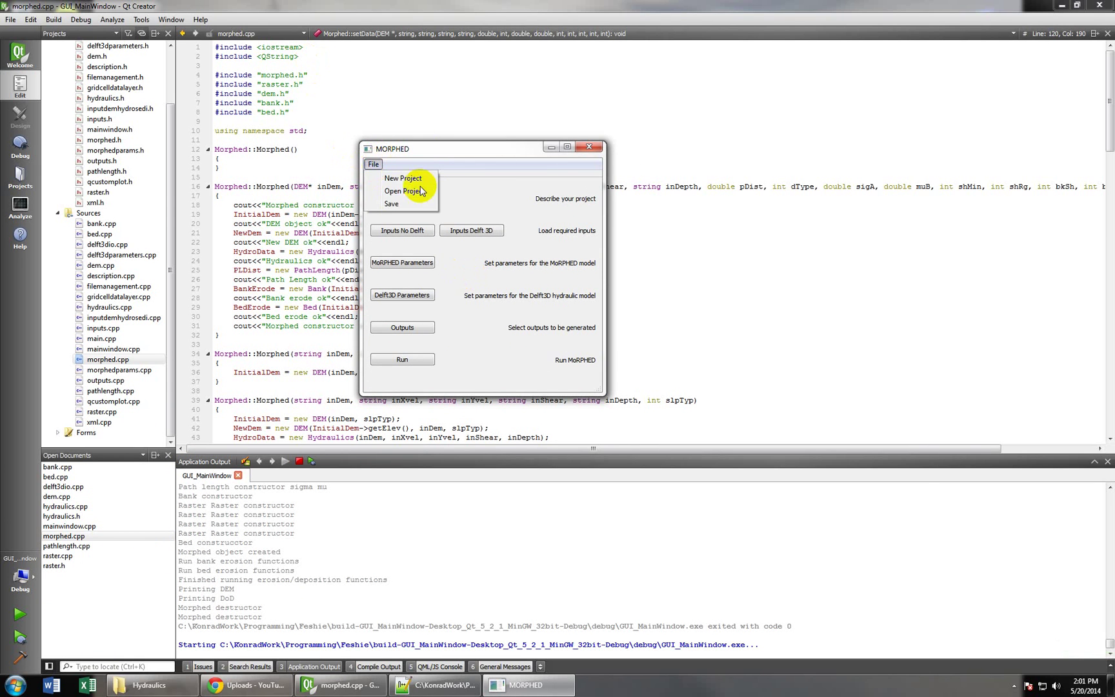
pyautogui.click(418, 191)
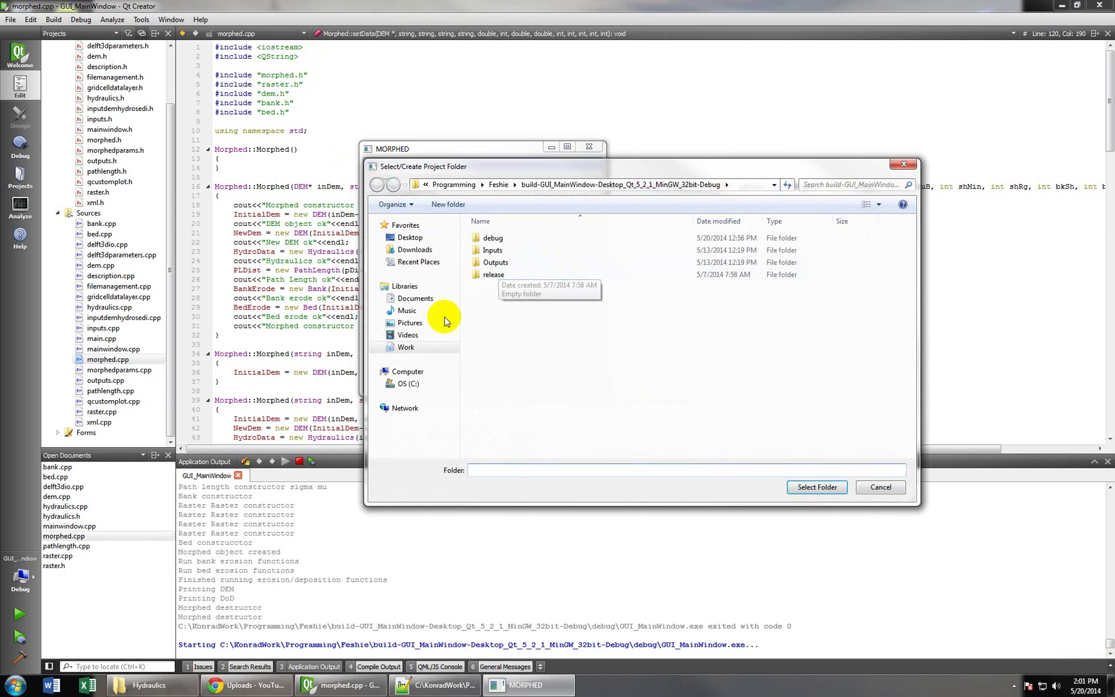
pyautogui.click(406, 347)
pyautogui.doubleClick(493, 300)
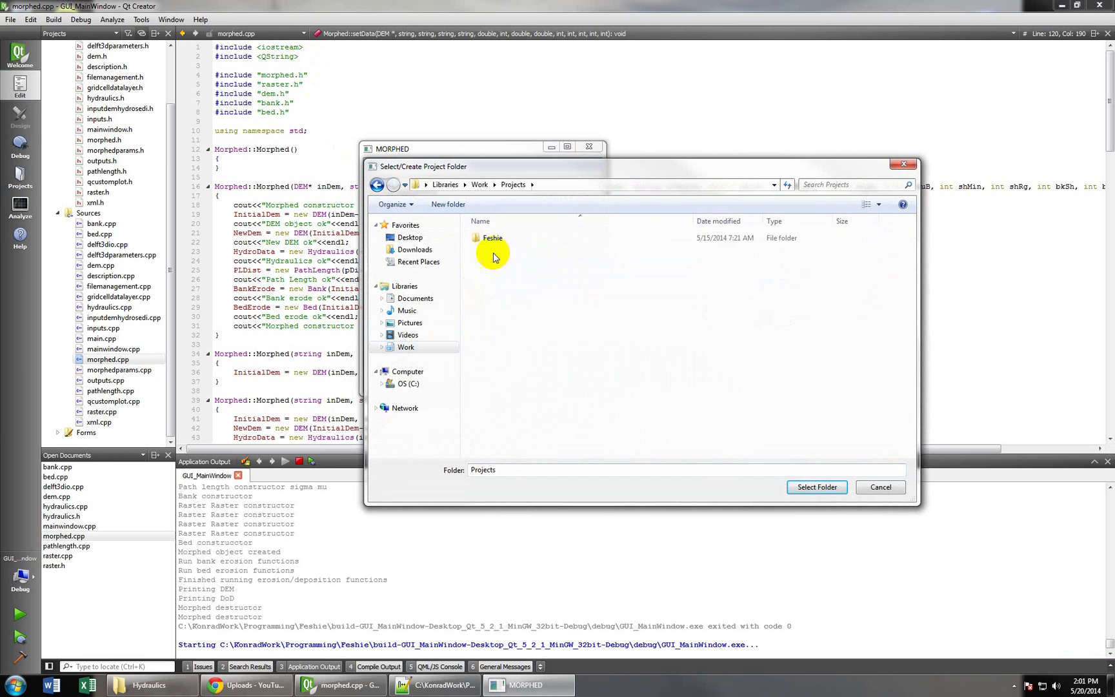
pyautogui.doubleClick(493, 238)
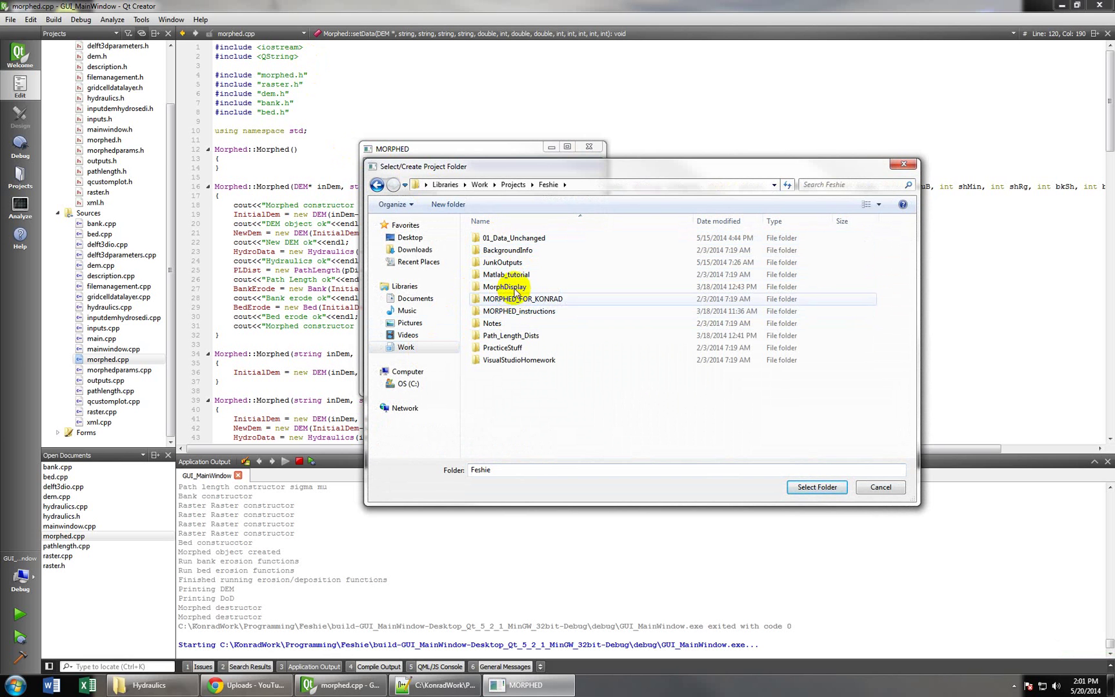
pyautogui.click(516, 260)
pyautogui.doubleClick(516, 261)
pyautogui.doubleClick(493, 248)
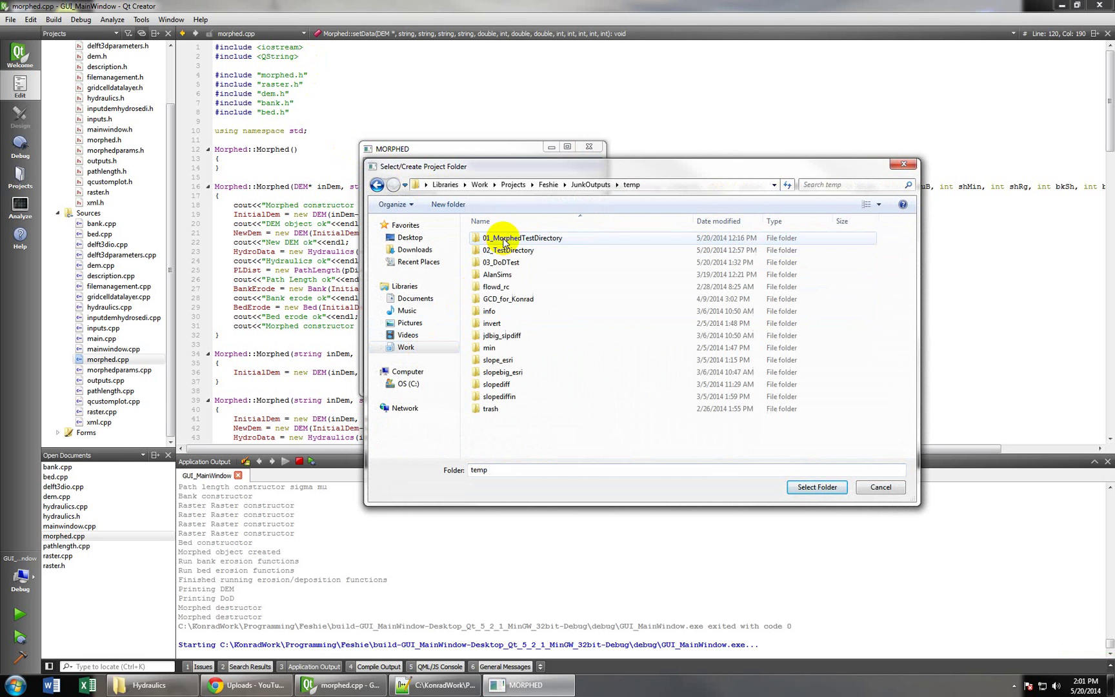
# Create a folder named 04_DelftTest inside temp and select it as the project folder
pyautogui.click(458, 206)
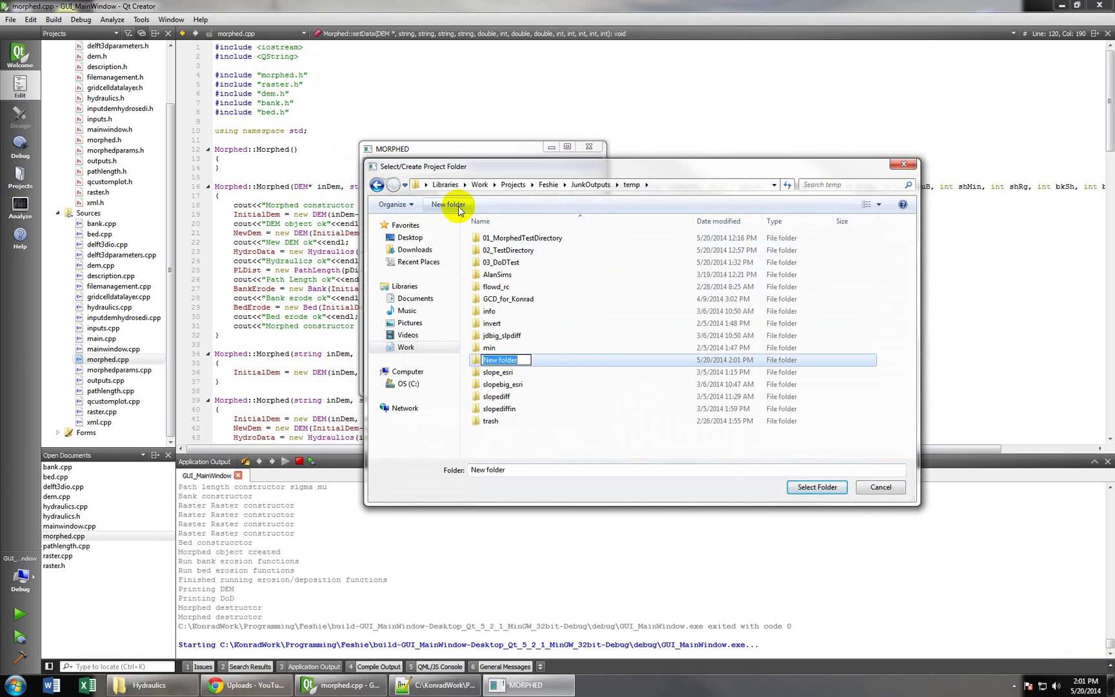
pyautogui.write('04_DelftTest')
pyautogui.press('Return')
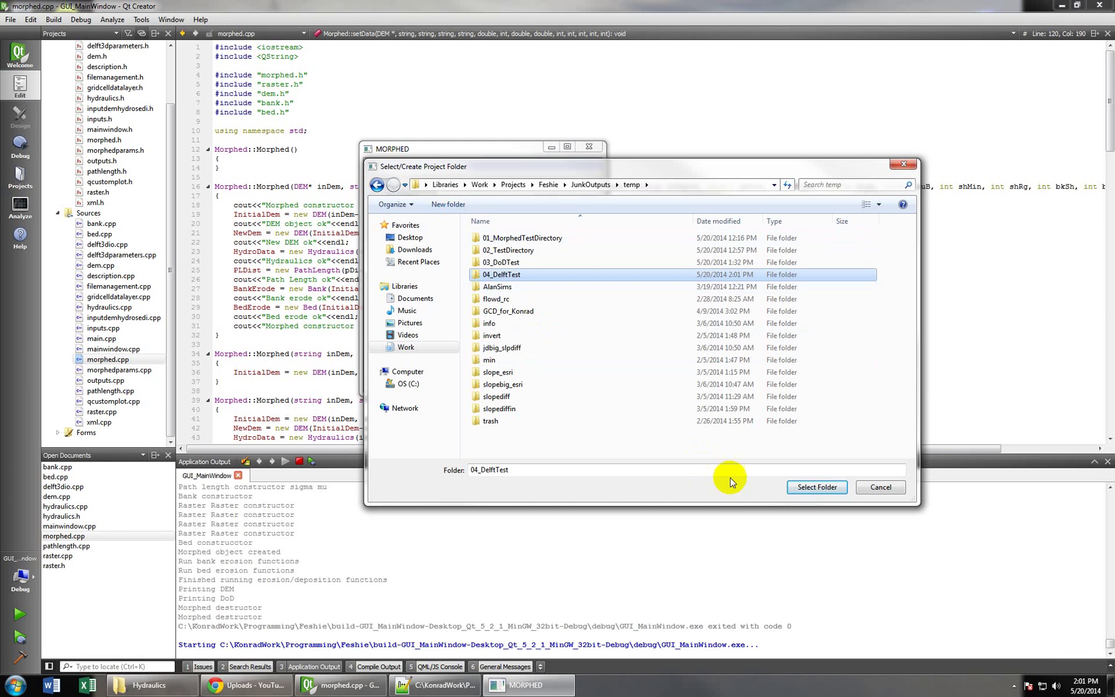
pyautogui.click(817, 486)
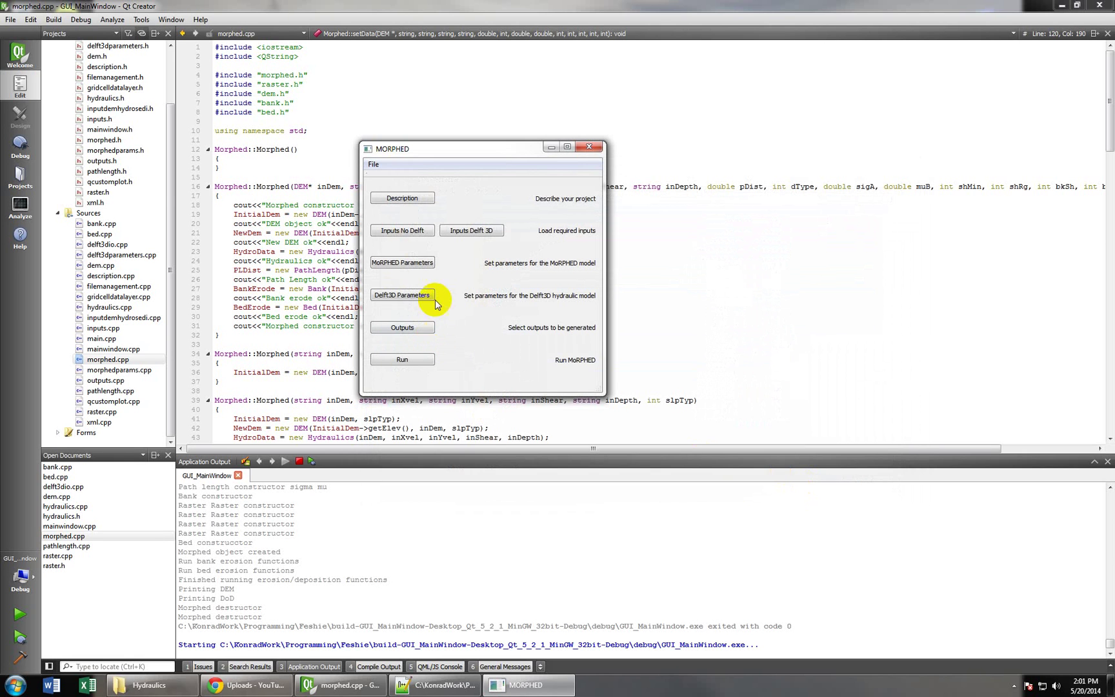
# Load feshie2003_dem.asc from the temp folder as the initial DEM in the Delft 3D inputs
pyautogui.click(470, 230)
pyautogui.click(393, 139)
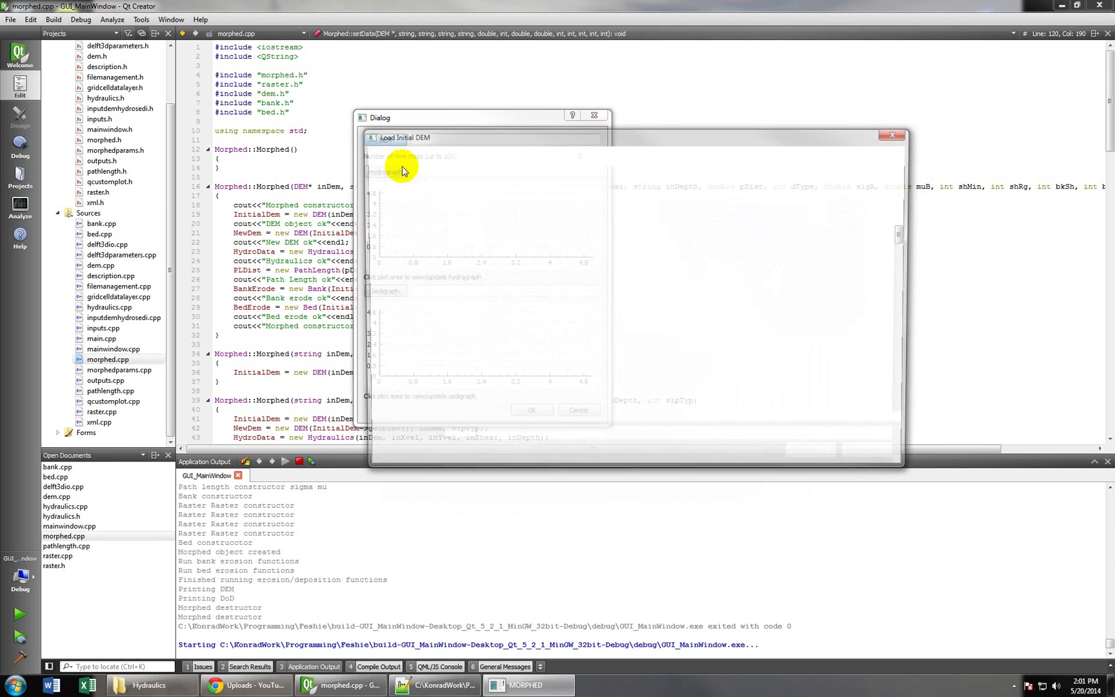
pyautogui.scroll(-5, 531, 286)
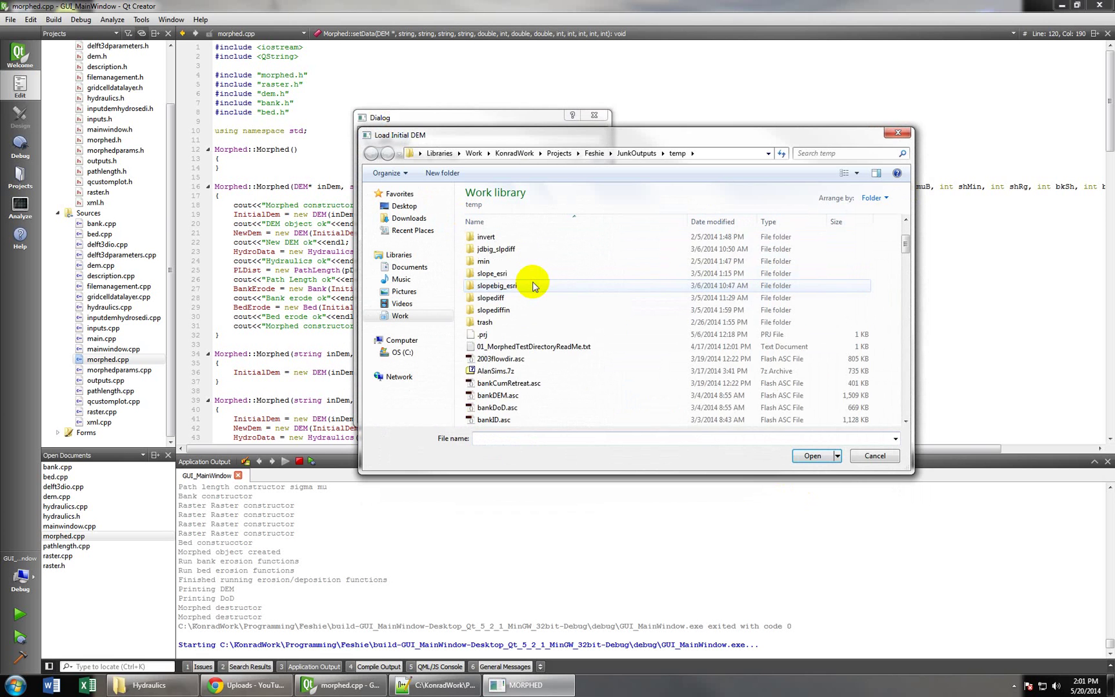
pyautogui.scroll(-10, 533, 287)
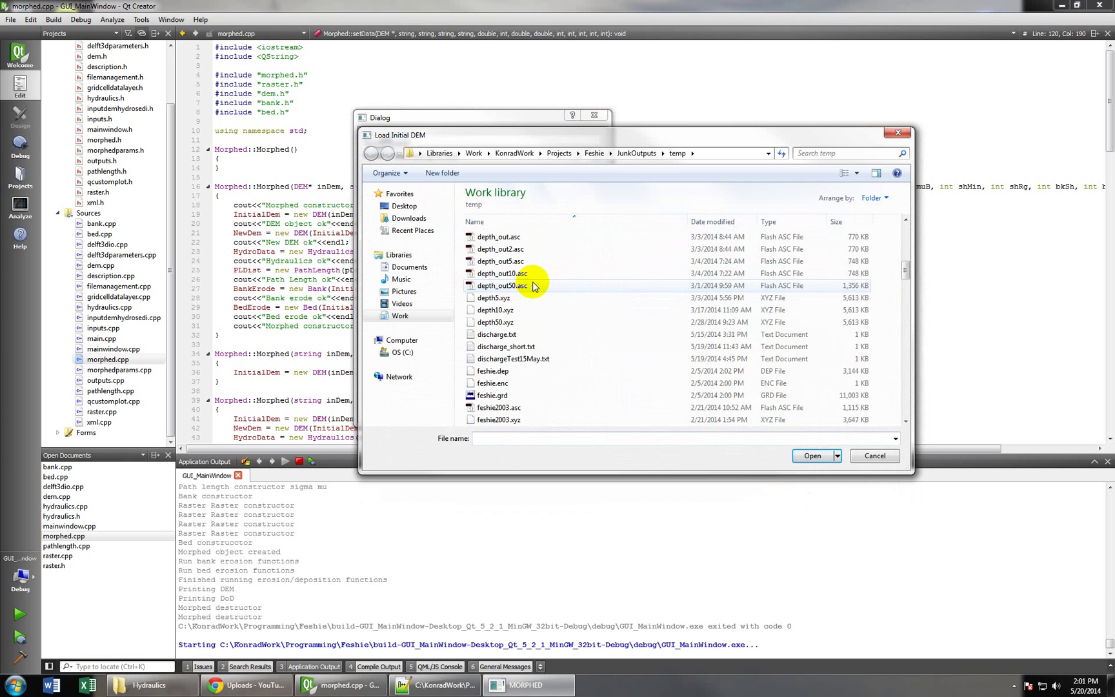
pyautogui.scroll(-4, 533, 286)
pyautogui.click(526, 285)
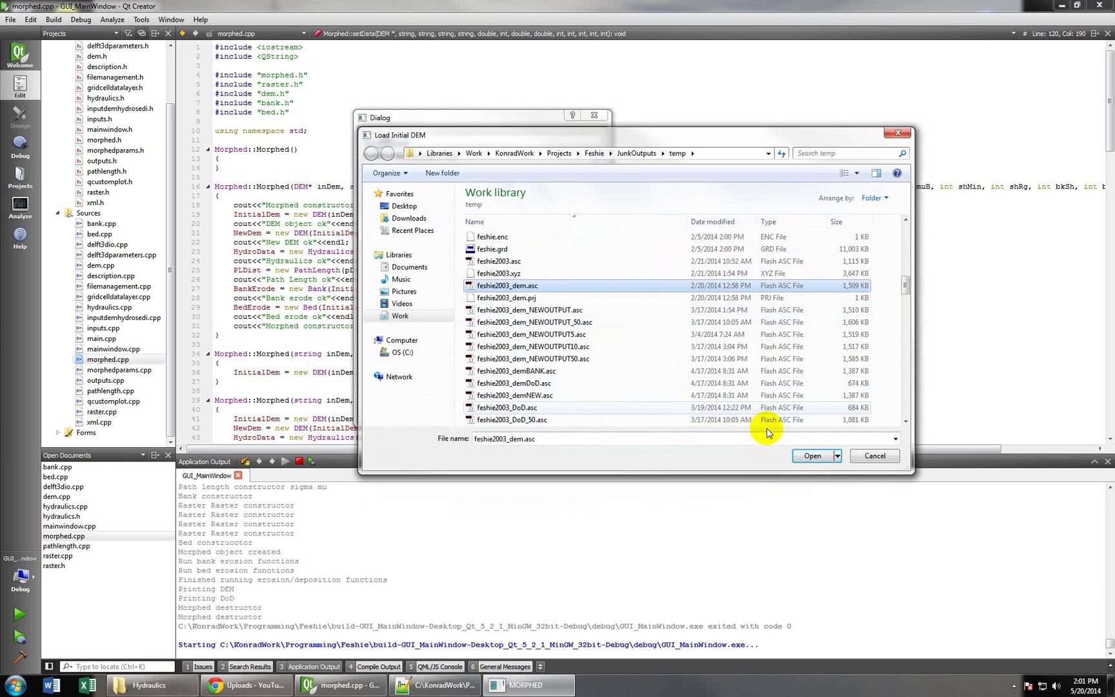
pyautogui.click(813, 455)
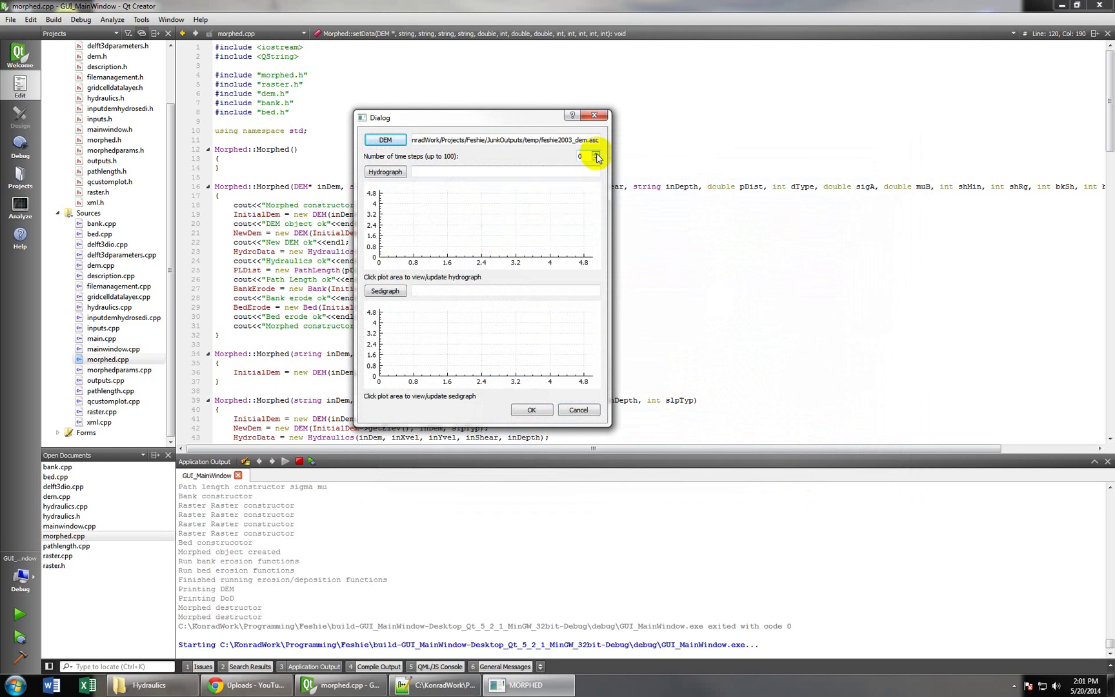
# Set the number of time steps to 2, load discharge_short.txt as the hydrograph, and accept the inputs
pyautogui.click(596, 156)
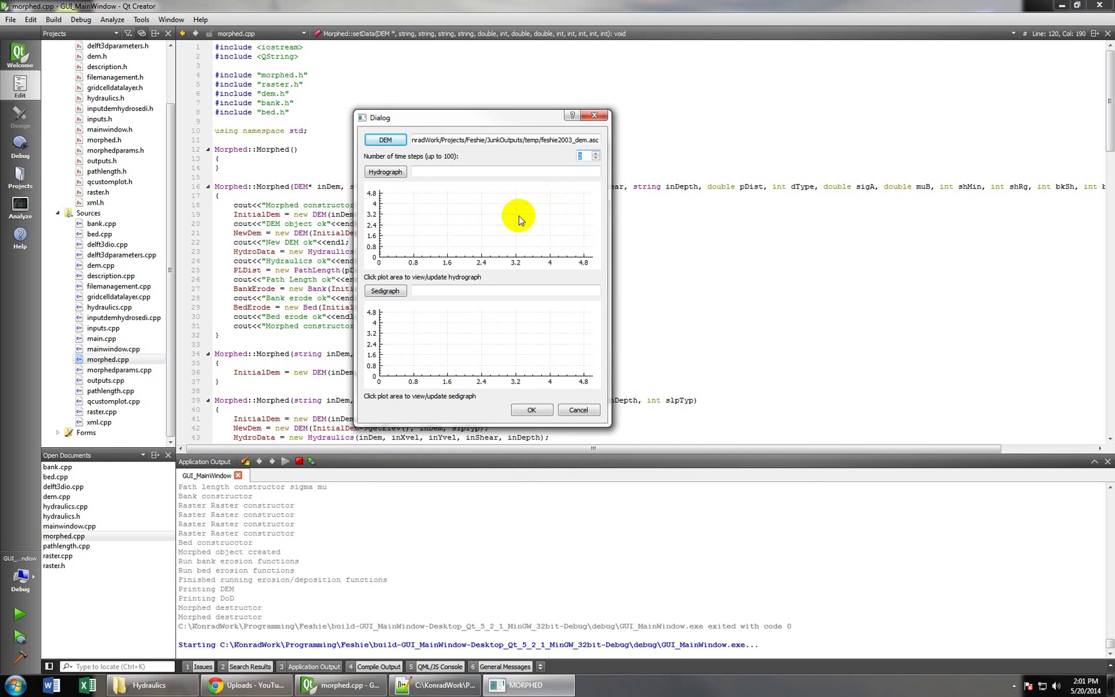
pyautogui.click(385, 171)
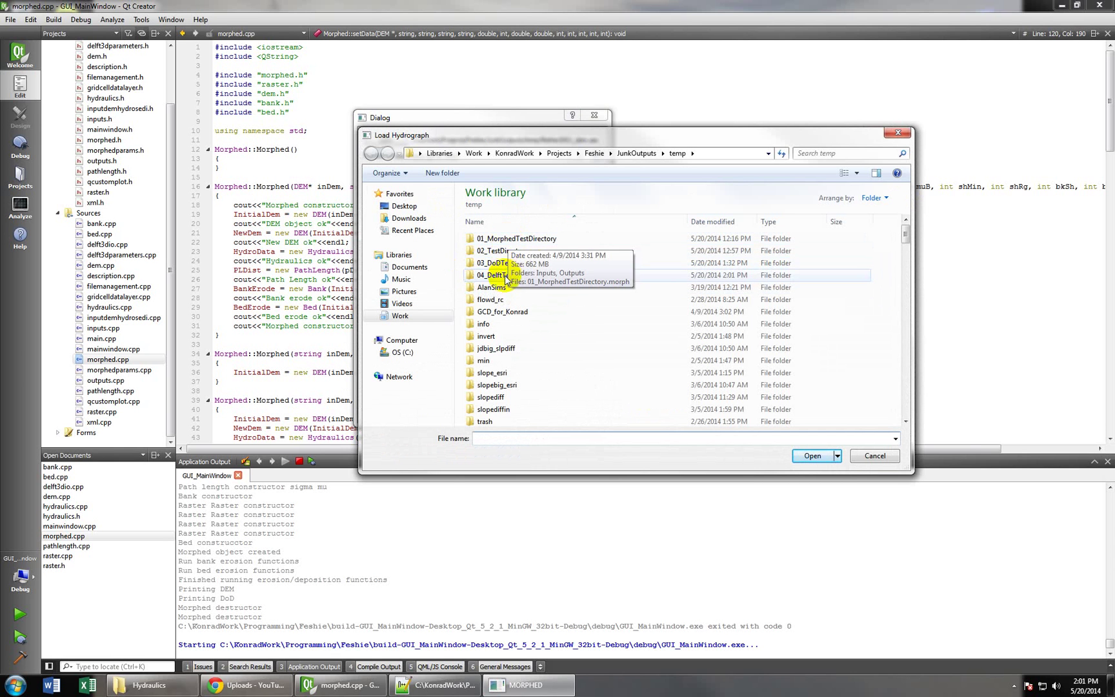
pyautogui.scroll(-6, 508, 278)
pyautogui.scroll(-2, 509, 297)
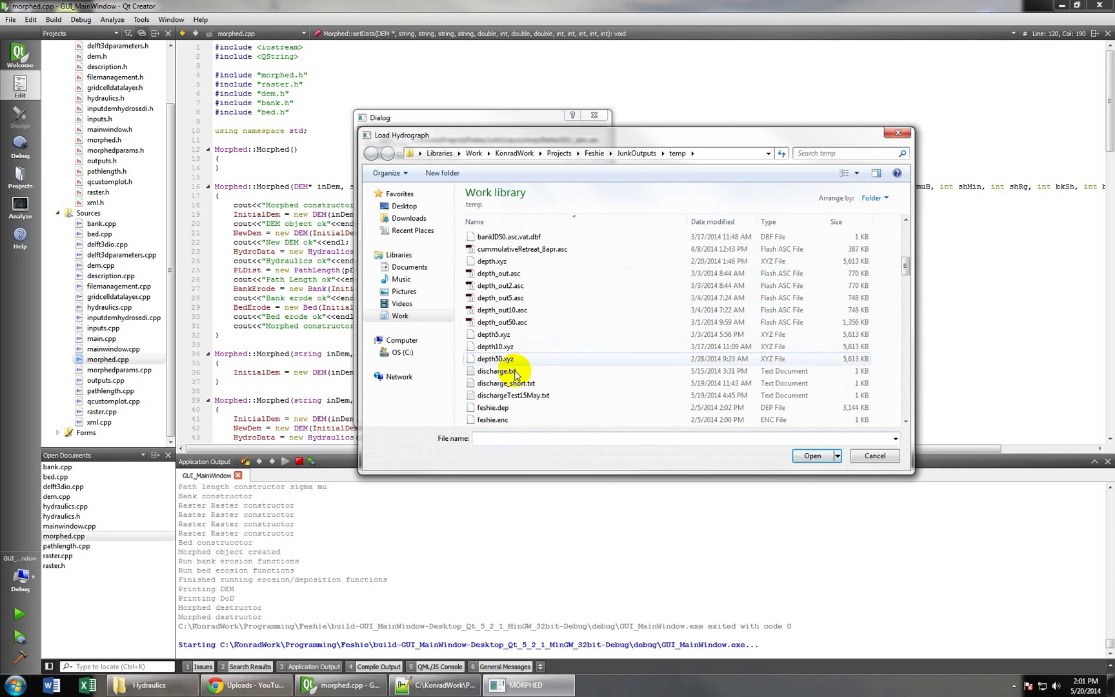
pyautogui.click(513, 383)
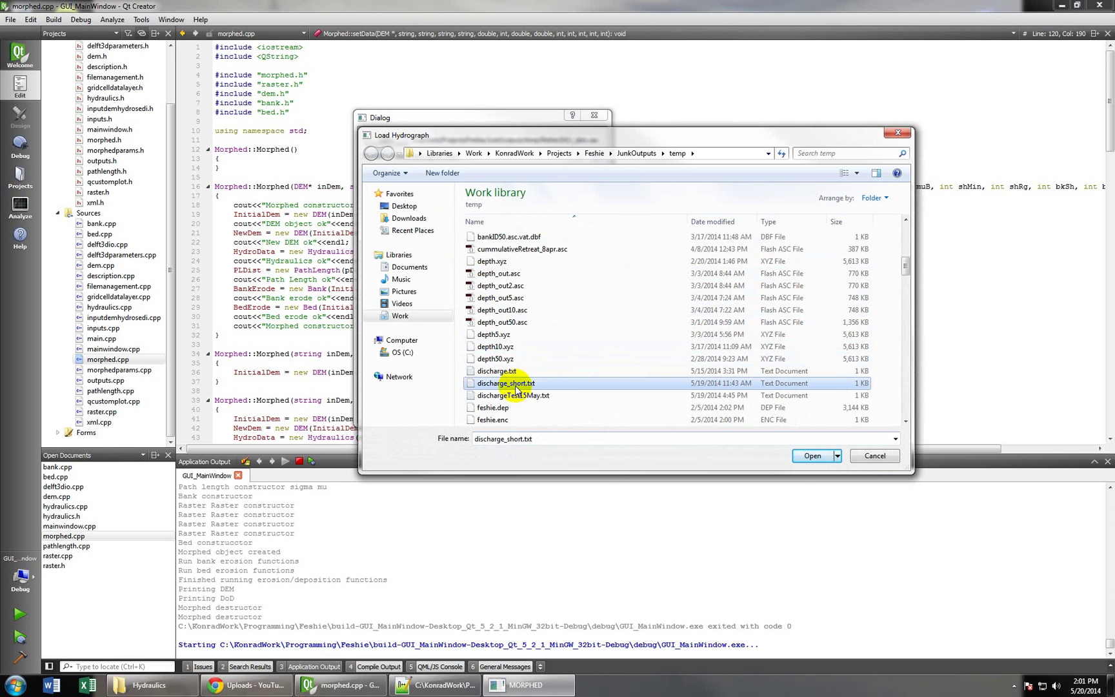
pyautogui.click(812, 456)
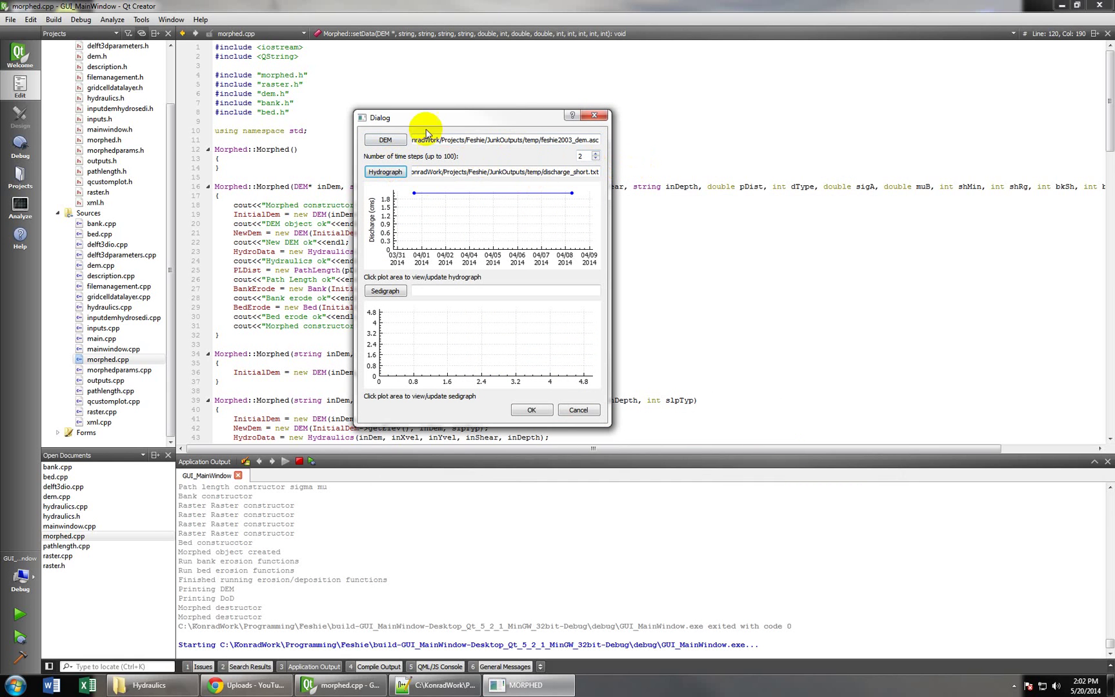
pyautogui.click(533, 410)
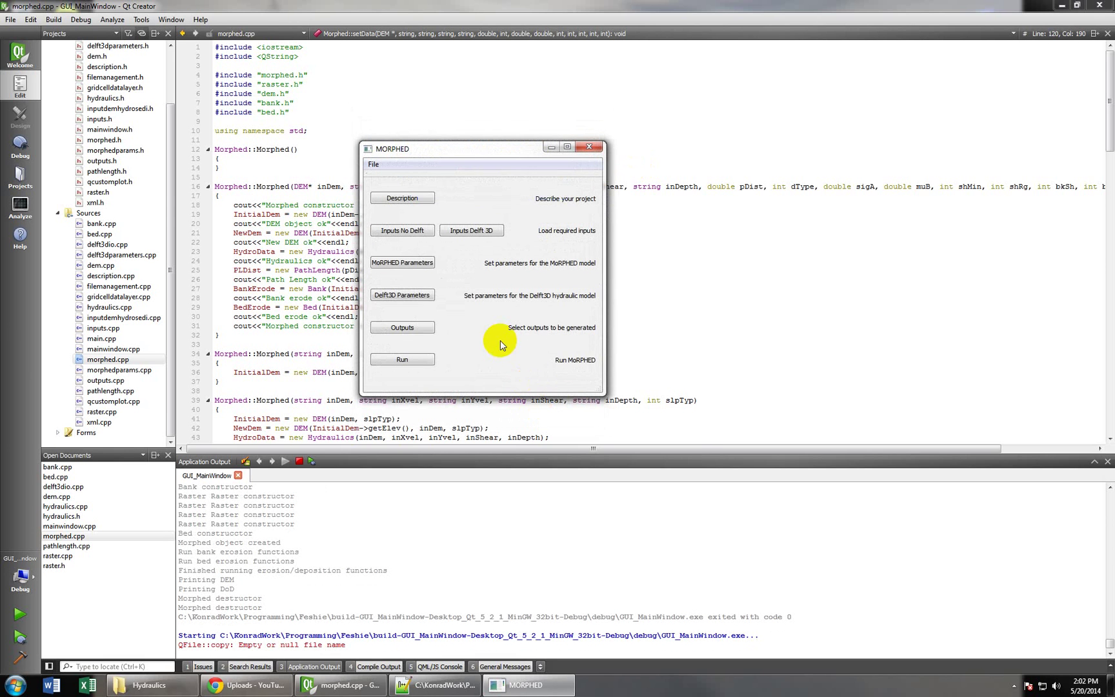
# In the MoRPHED parameters, plot an exponential path-length distribution with a 20 m path length, a = 0.25 and b = 1.00
pyautogui.click(413, 264)
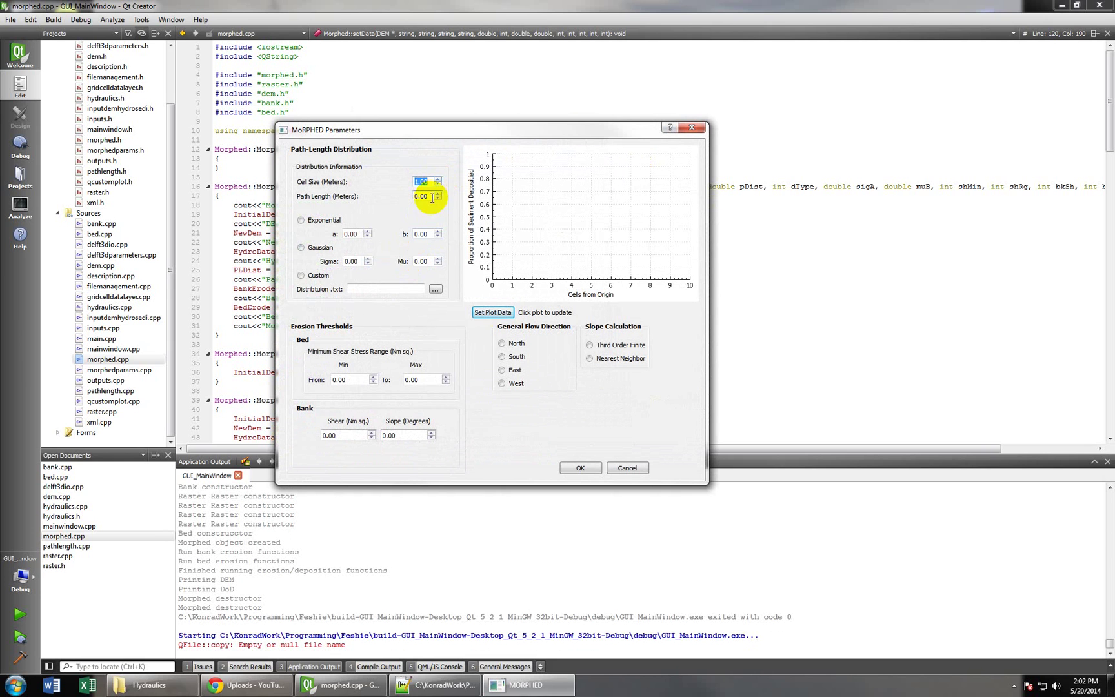
pyautogui.moveTo(432, 196); pyautogui.dragTo(396, 200)
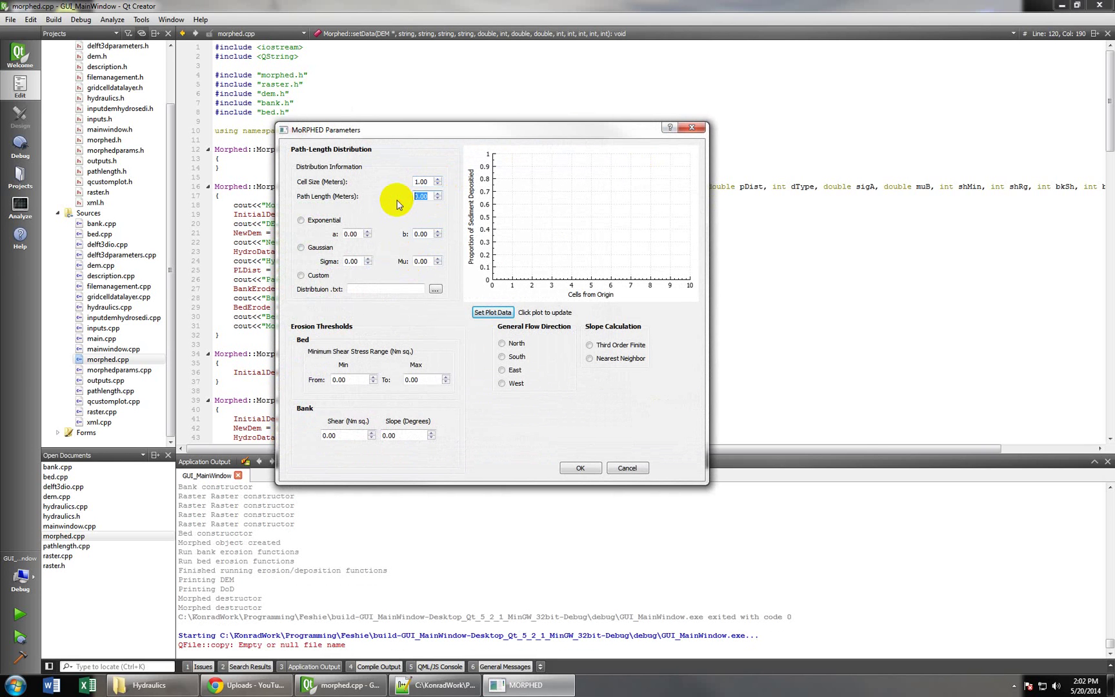
pyautogui.click(301, 220)
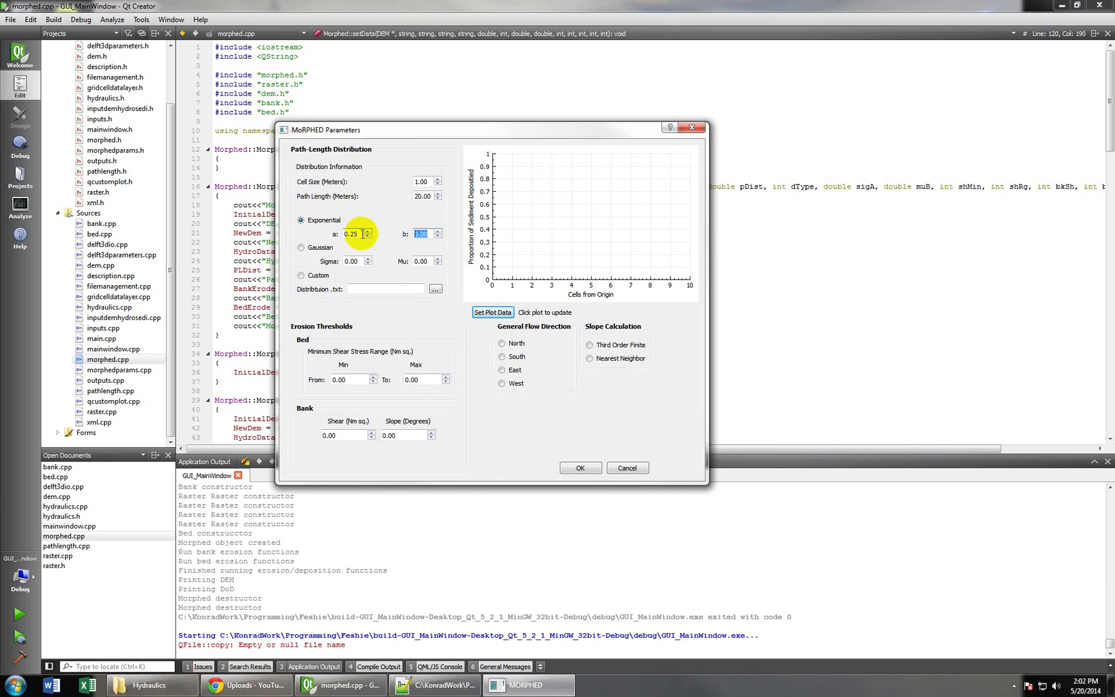
pyautogui.click(490, 312)
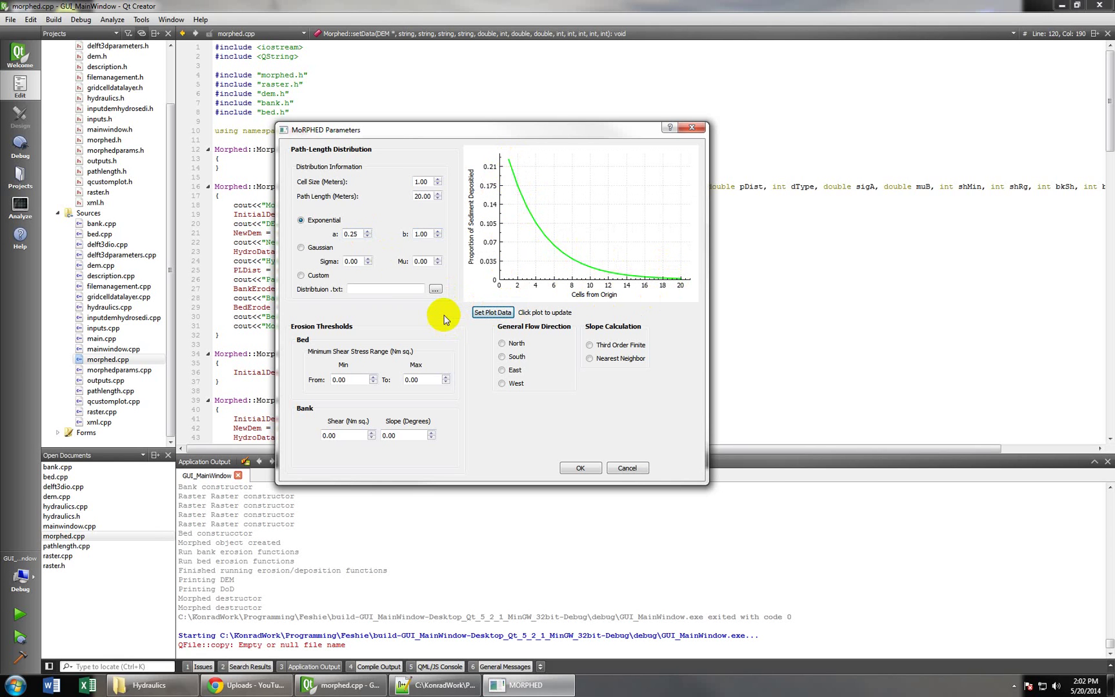
# Set the bed shear stress range to 31–72 and the bank erosion thresholds to shear 10 and slope 10 degrees
pyautogui.click(337, 380)
pyautogui.doubleClick(336, 380)
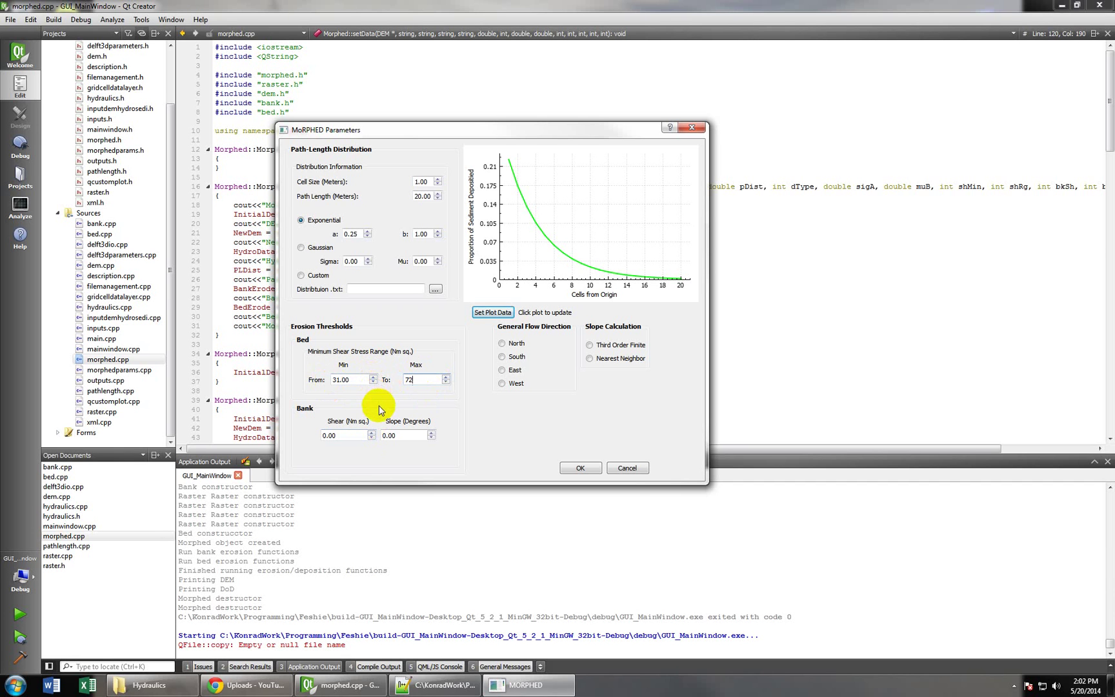
pyautogui.press('Tab')
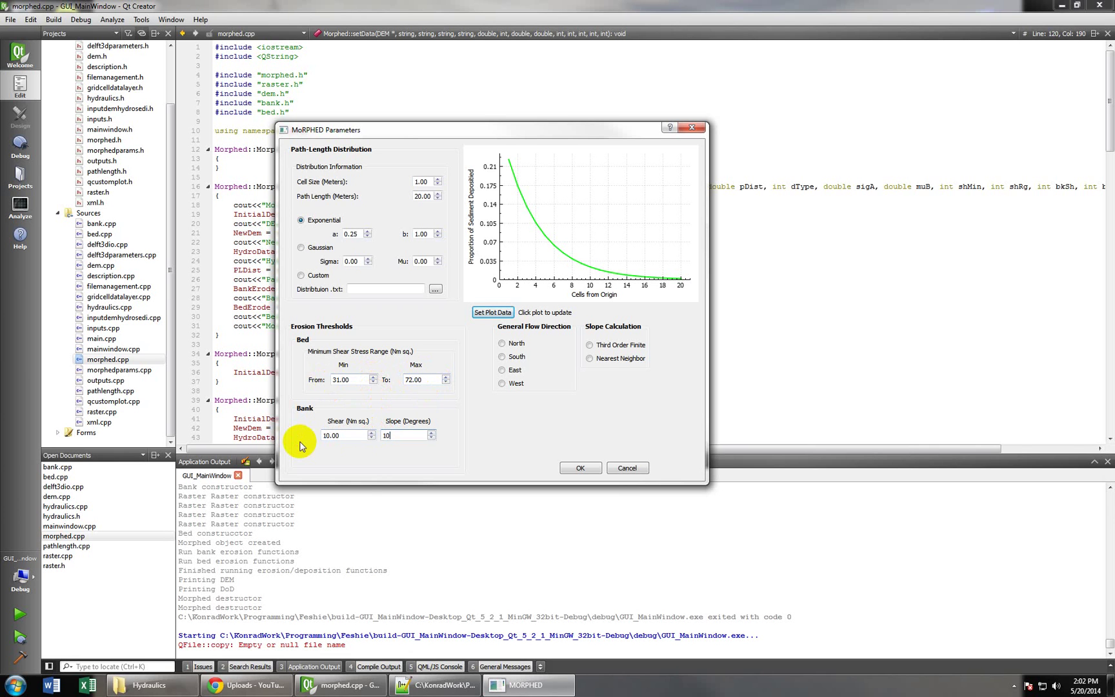
# Choose North as the general flow direction and Third Order Finite slope calculation, and accept the MoRPHED parameters
pyautogui.click(502, 345)
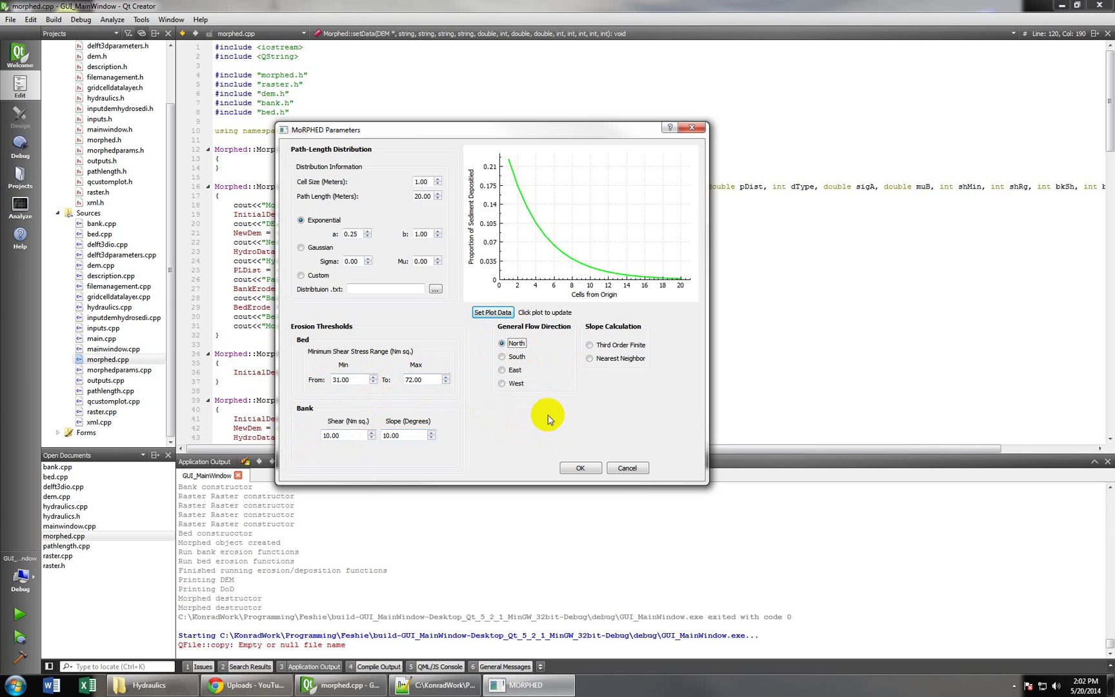
pyautogui.click(589, 346)
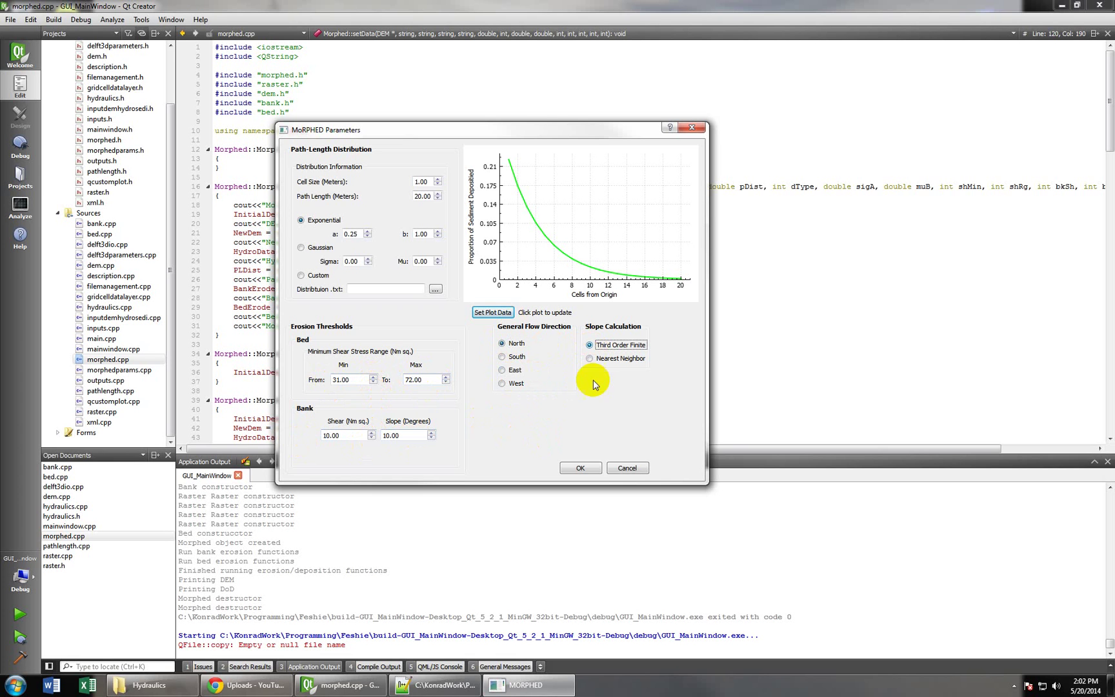
pyautogui.click(582, 467)
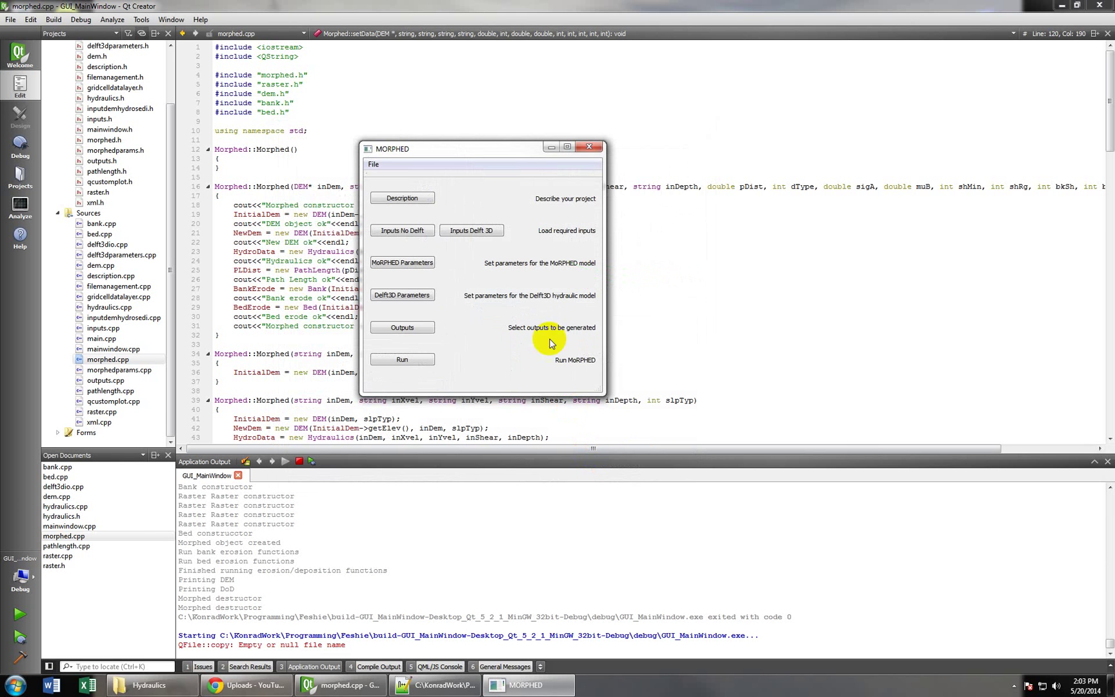
# Accept the default Delft3D parameters and enable the DEM .asc and DEM of Difference (DoD) .asc outputs
pyautogui.click(413, 295)
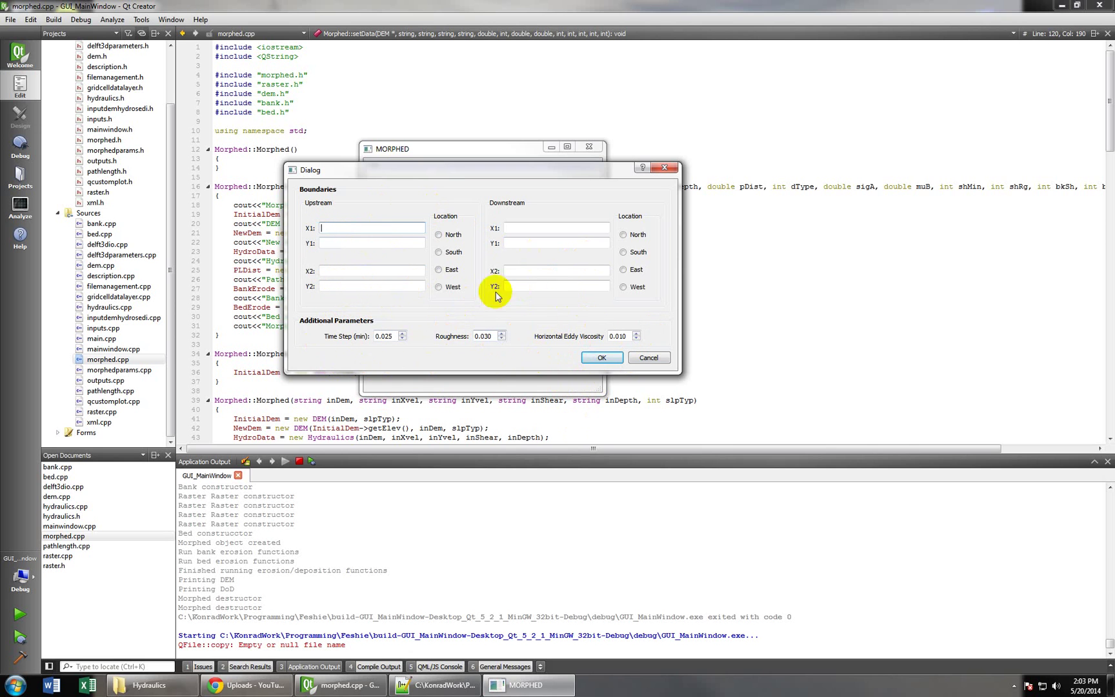
pyautogui.click(602, 359)
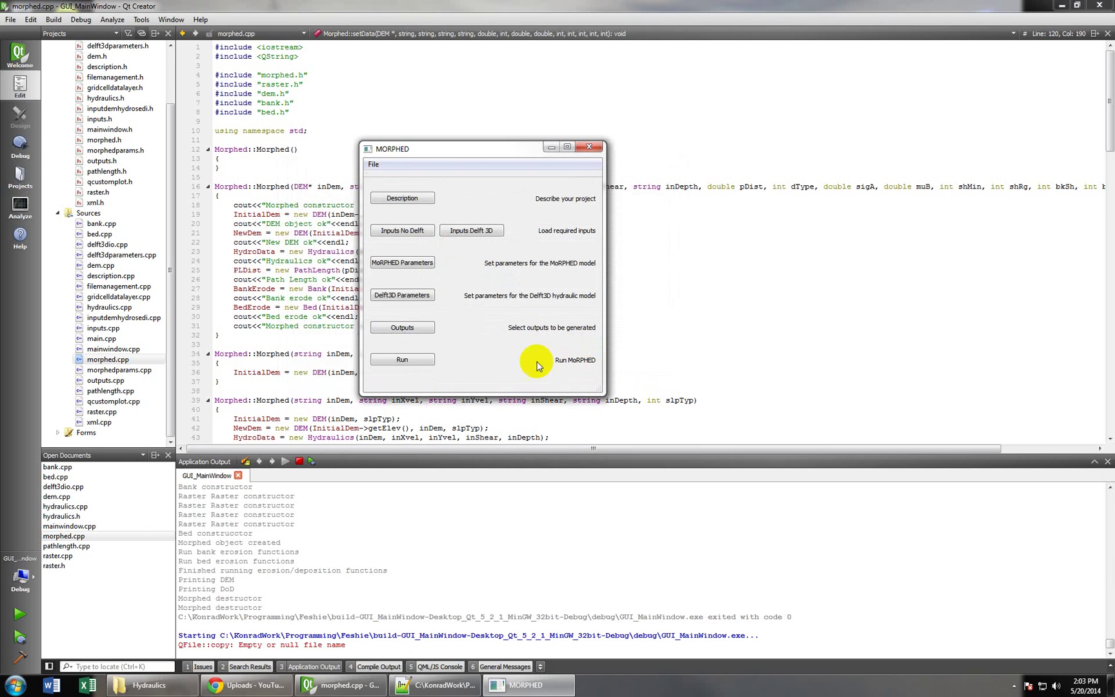
pyautogui.click(427, 328)
pyautogui.click(432, 283)
pyautogui.click(432, 296)
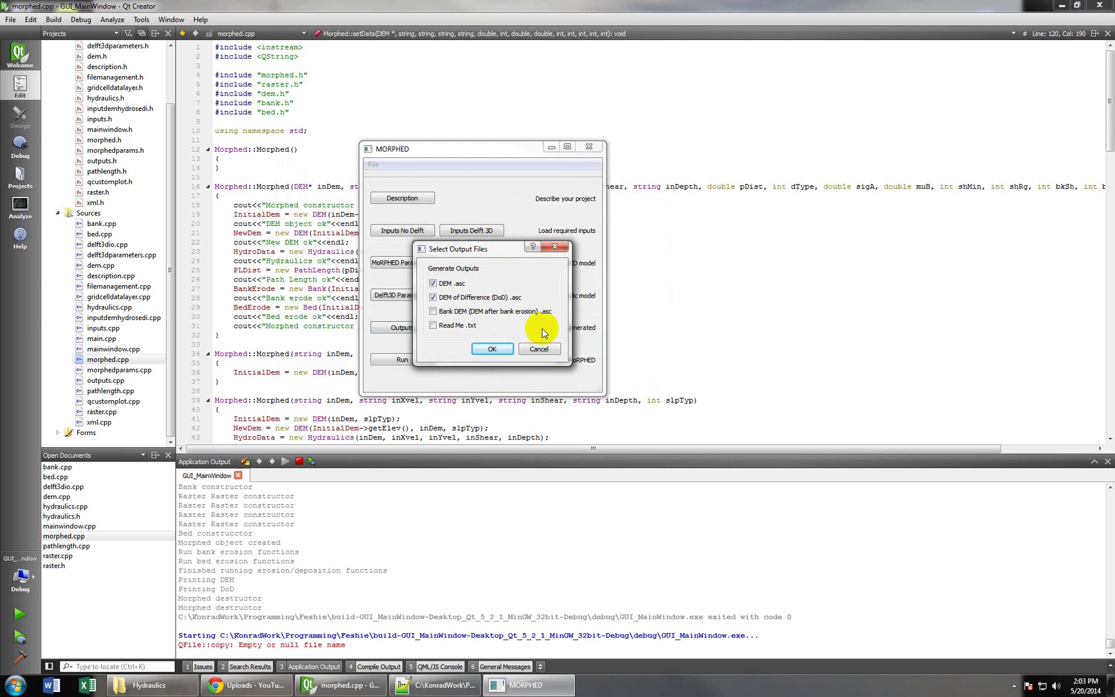
pyautogui.click(489, 348)
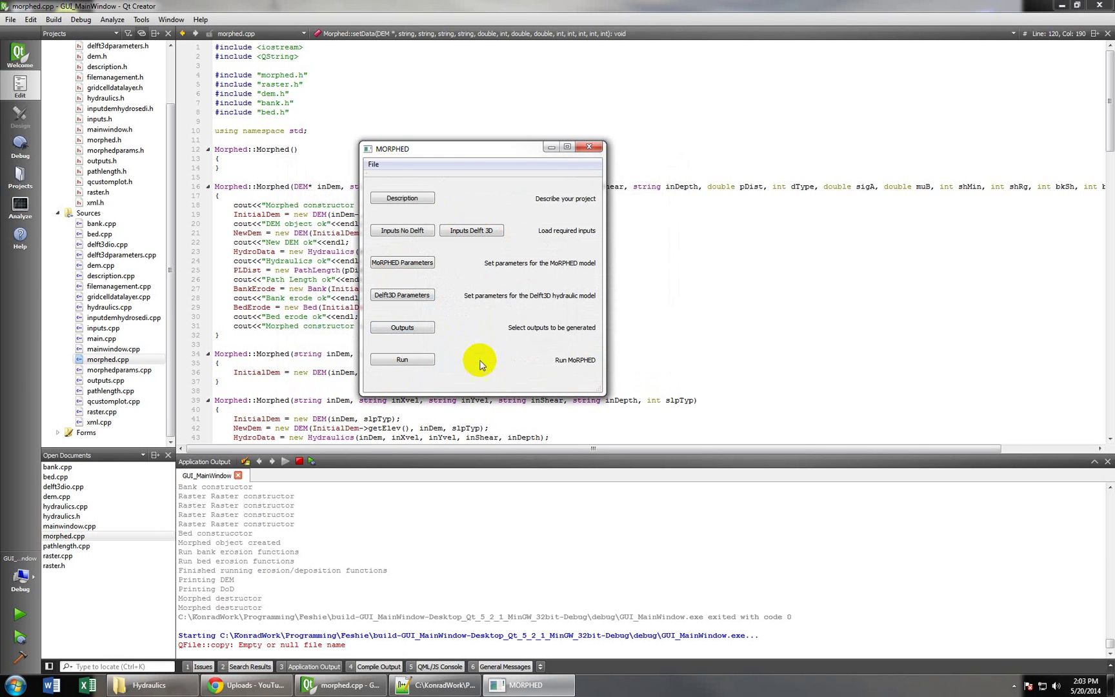
# Run the MoRPHED simulation and move its command console clear of the Run control
pyautogui.click(414, 366)
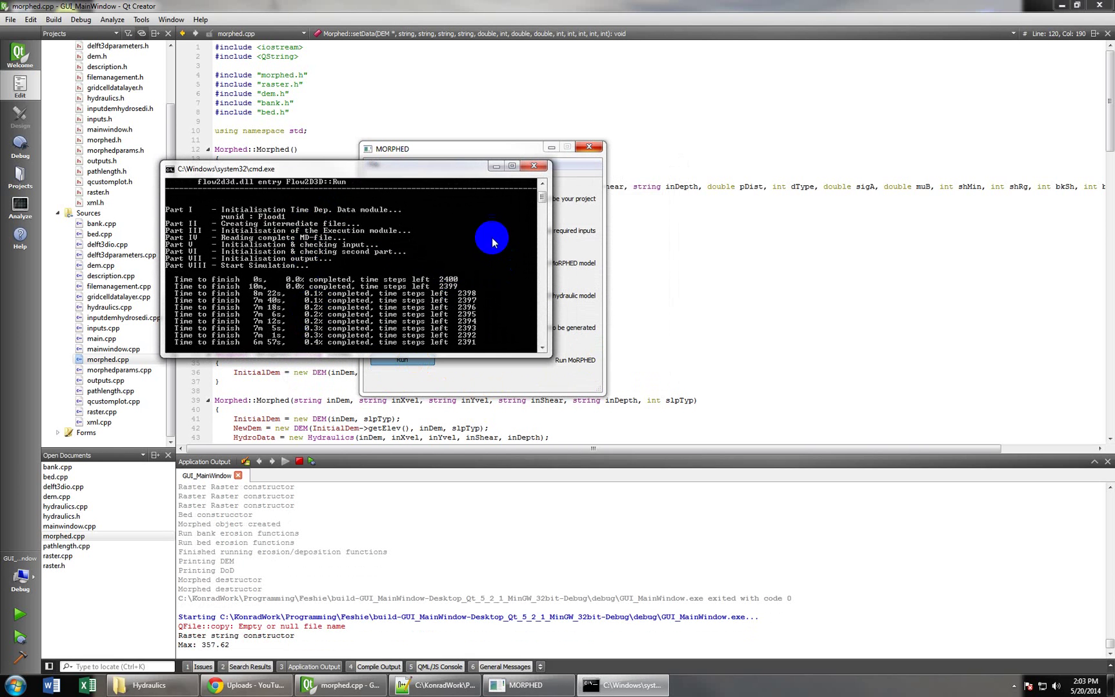
pyautogui.moveTo(414, 172); pyautogui.dragTo(414, 147)
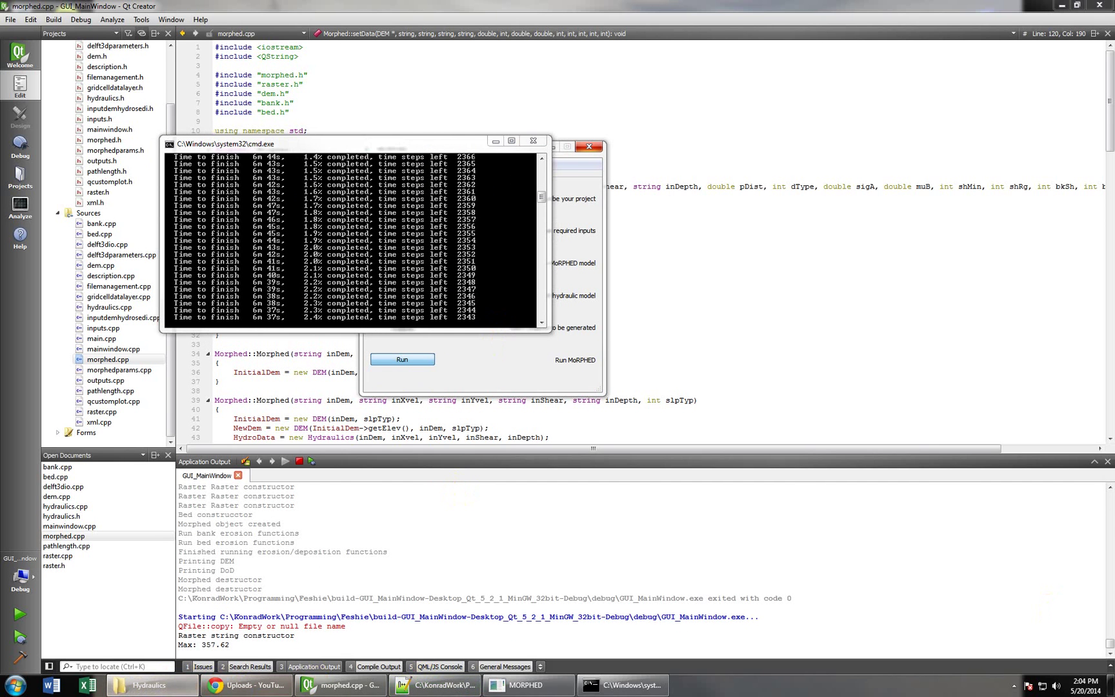
# In File Explorer, go back from the 03_DoDTest Hydraulics folder up to the temp folder
pyautogui.moveTo(801, 90); pyautogui.dragTo(545, 67)
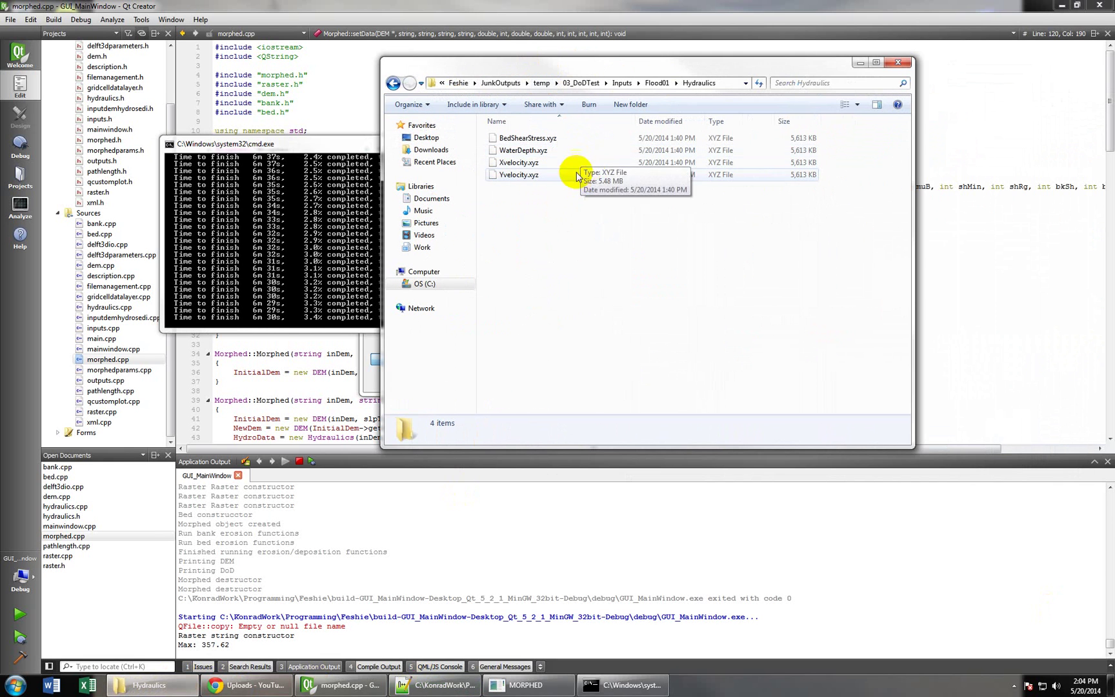
pyautogui.click(396, 86)
pyautogui.click(396, 86)
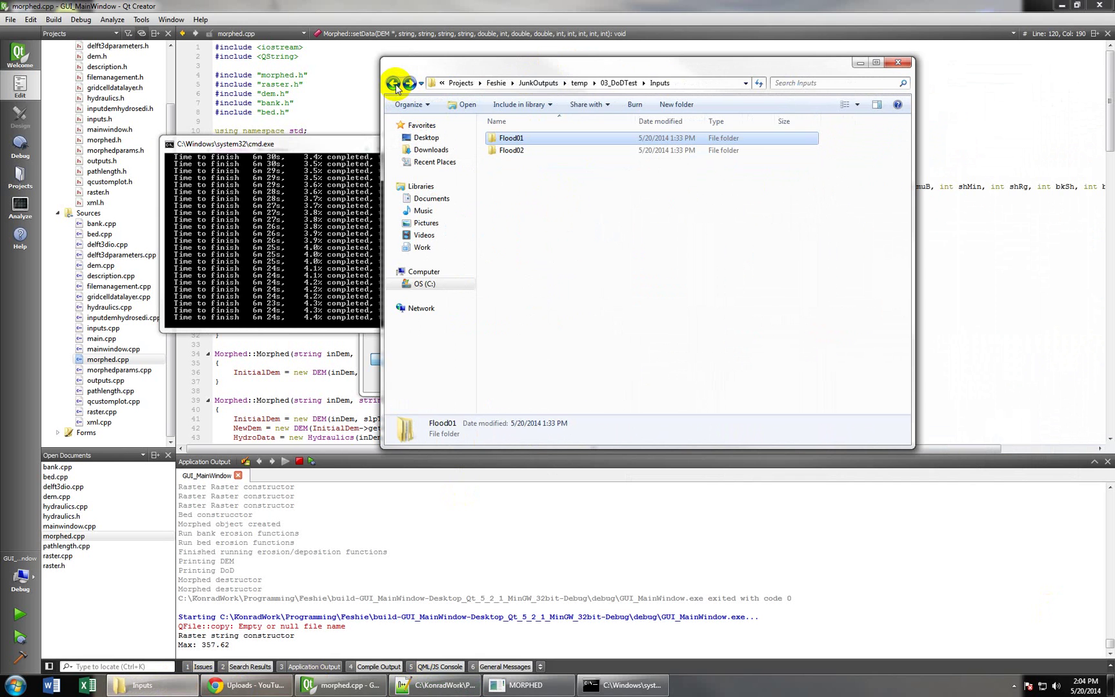
pyautogui.click(395, 86)
pyautogui.click(395, 87)
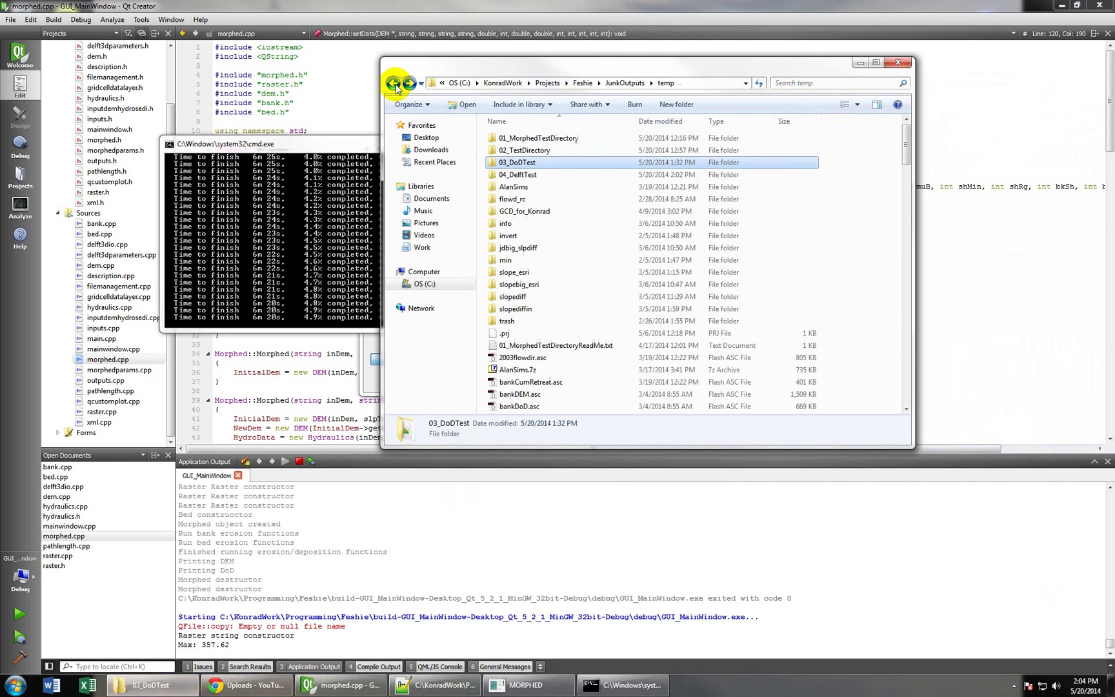
# Open discharge.txt from the temp folder in Notepad++ to review its dates and discharge values, and minimize both windows
pyautogui.click(572, 273)
pyautogui.scroll(-5, 576, 278)
pyautogui.scroll(-3, 576, 278)
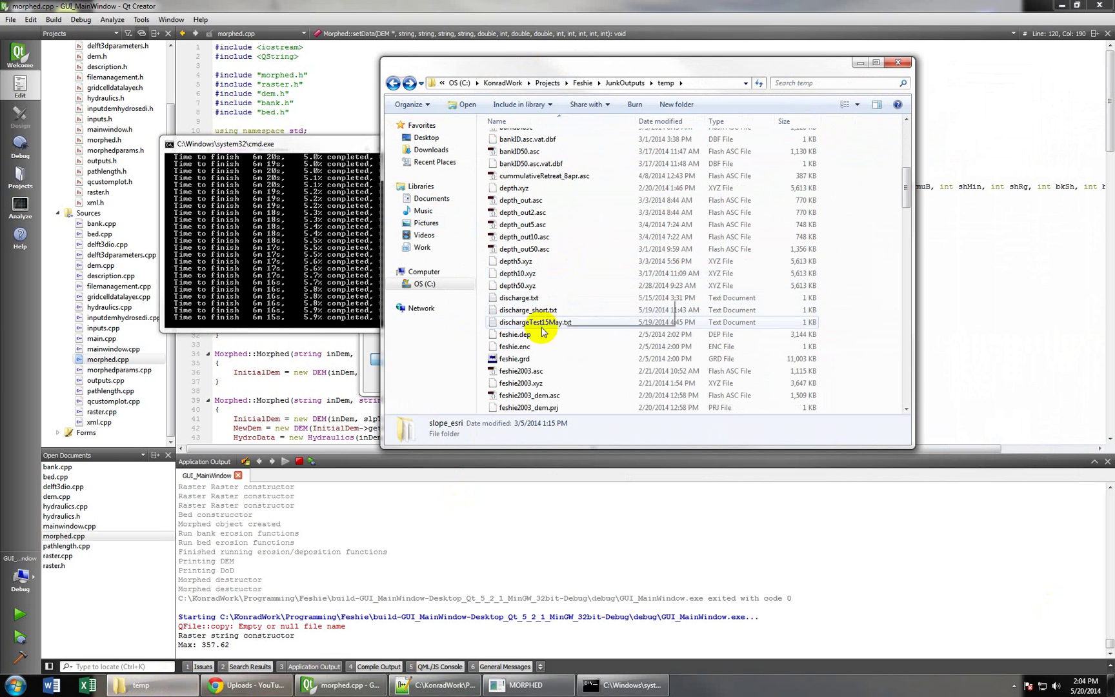
pyautogui.rightClick(525, 298)
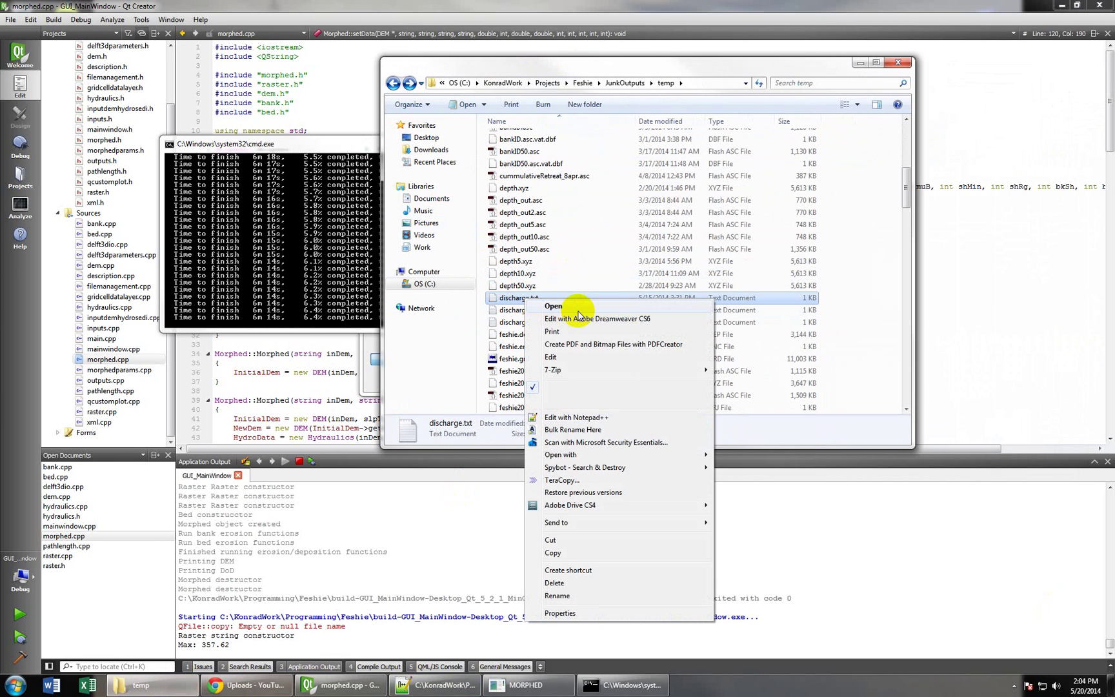
pyautogui.click(575, 416)
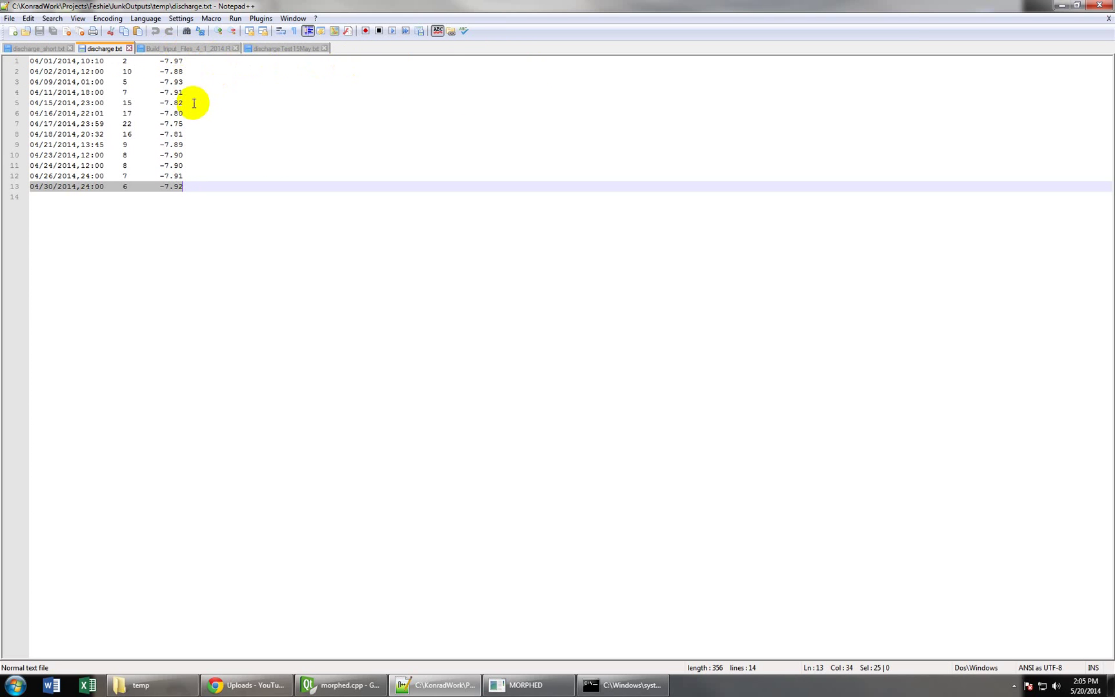
pyautogui.click(1062, 8)
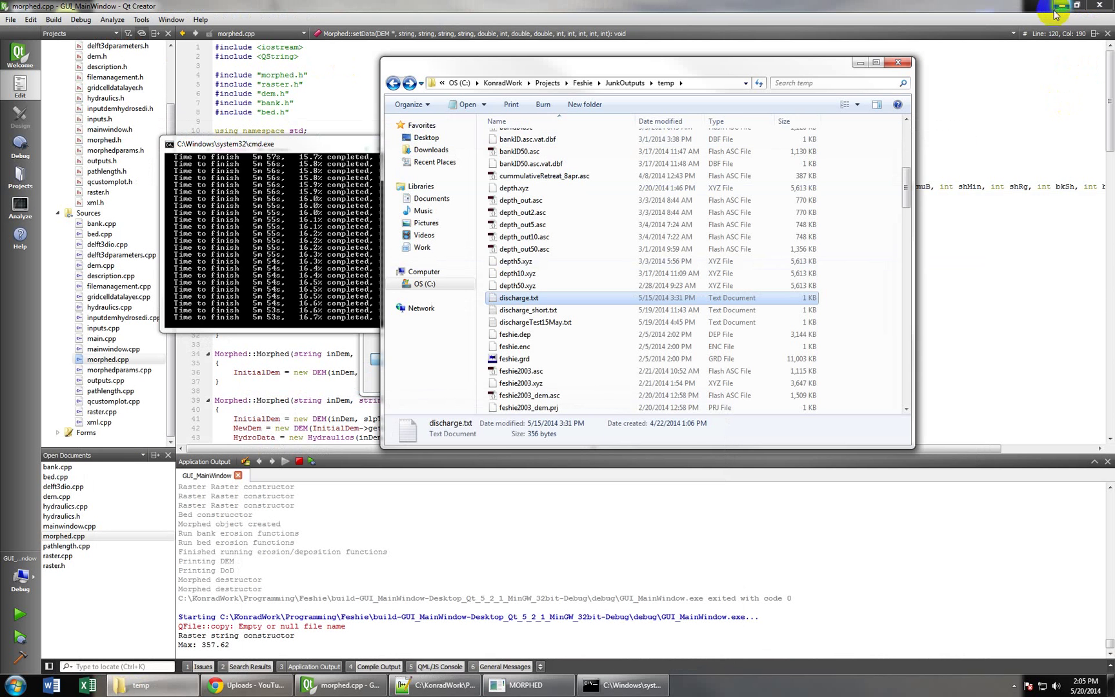
pyautogui.click(862, 65)
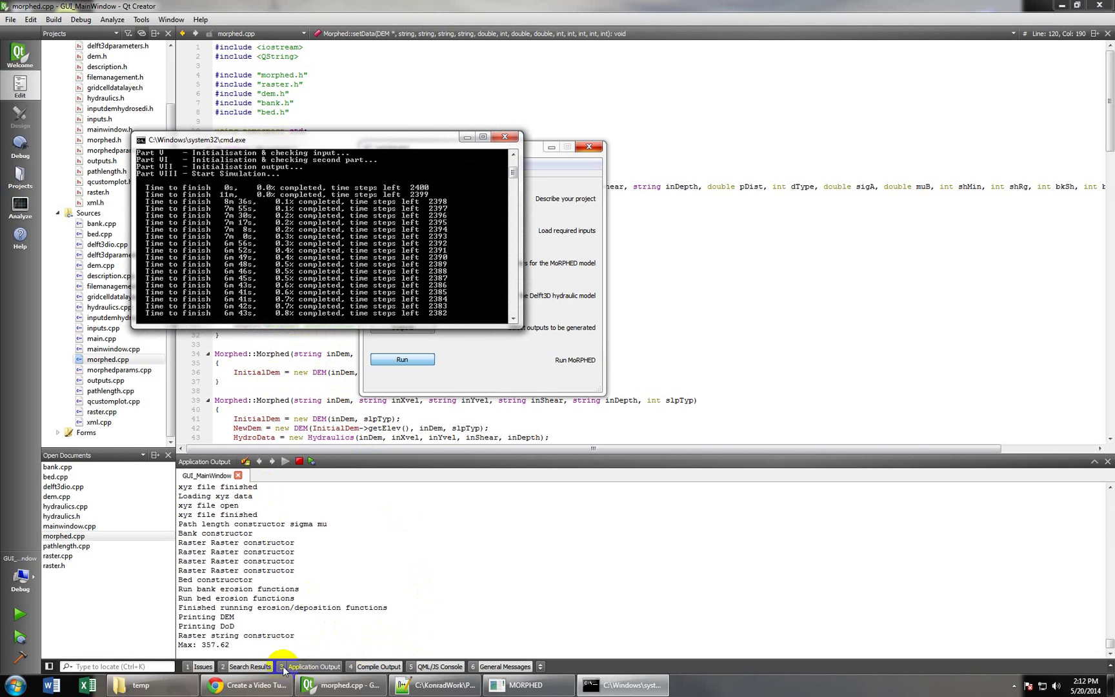
# Switch to File Explorer and browse from temp to the 04_DelftTest project's Inputs, Flood01, Hydraulics folder
pyautogui.click(141, 684)
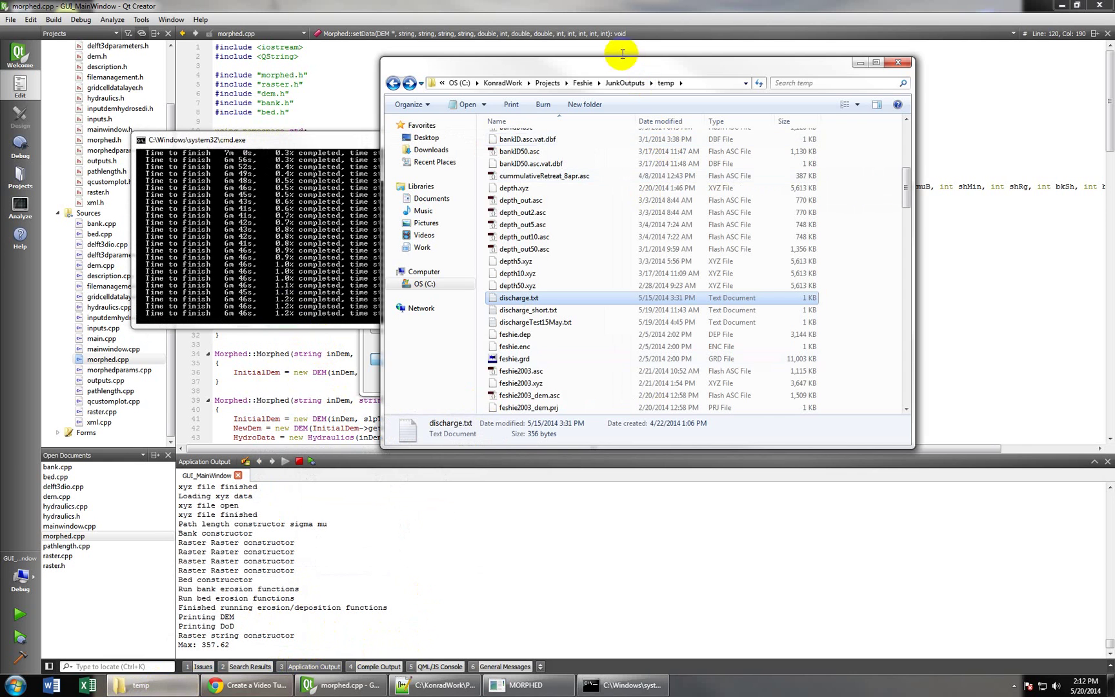
pyautogui.moveTo(619, 65); pyautogui.dragTo(430, 62)
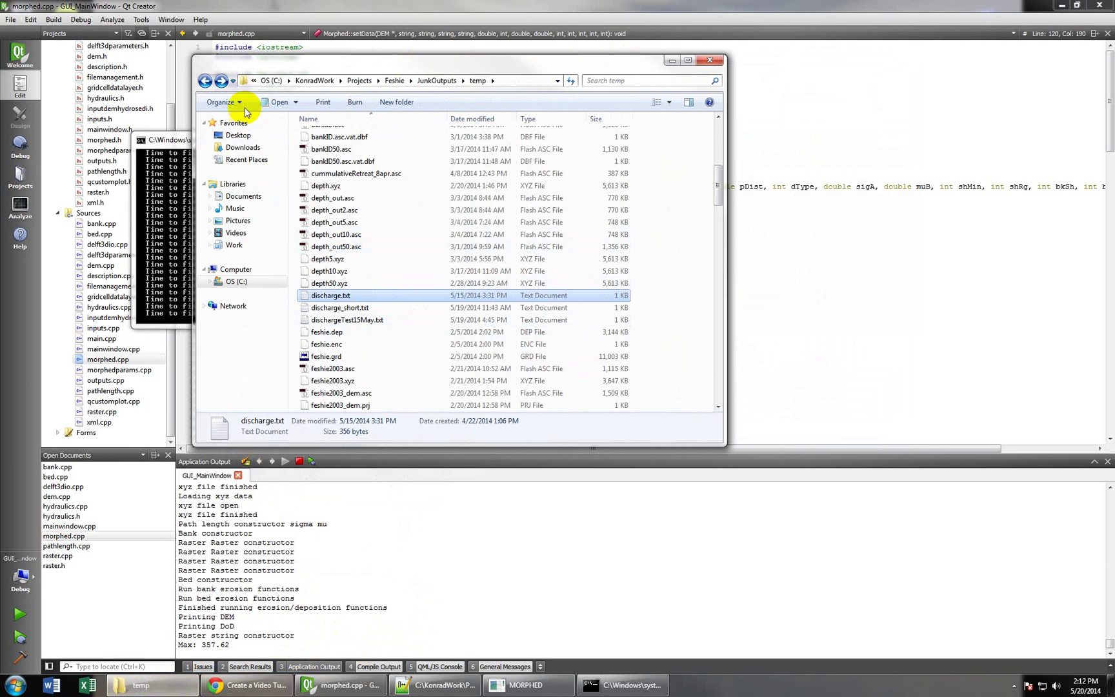
pyautogui.moveTo(716, 186); pyautogui.dragTo(722, 147)
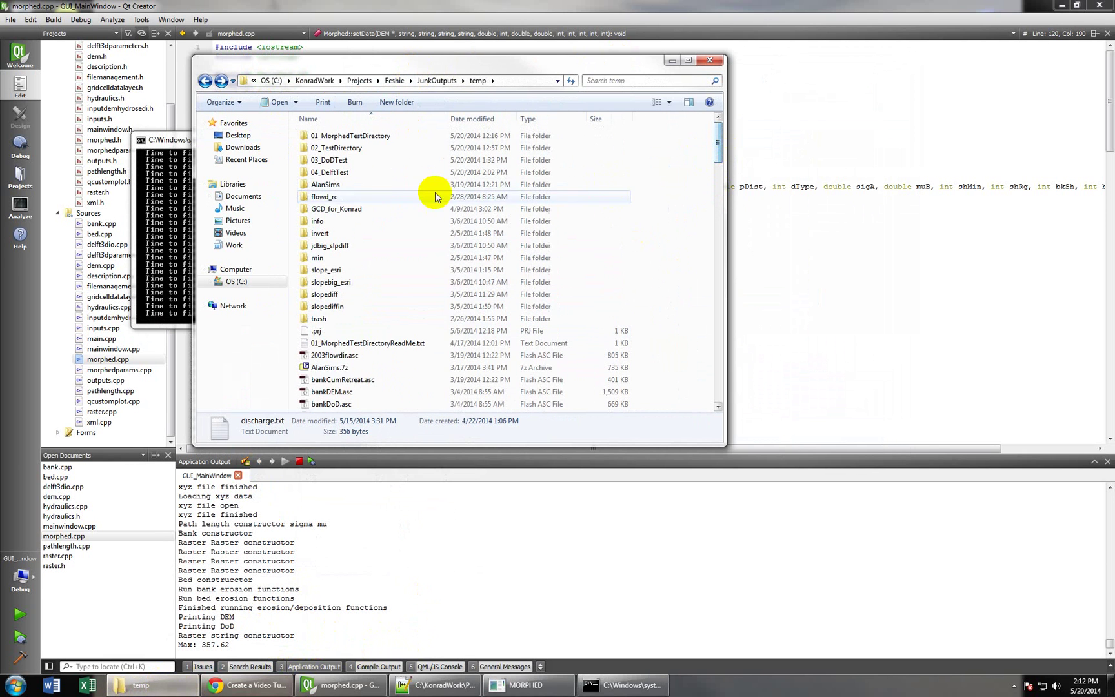
pyautogui.doubleClick(347, 171)
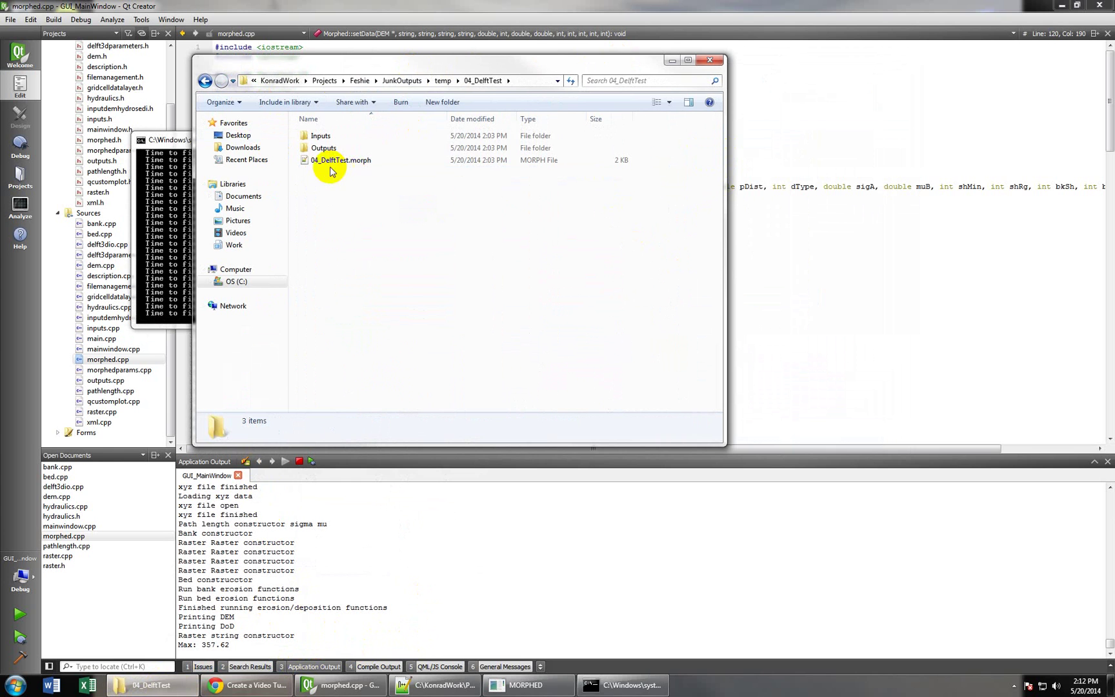
pyautogui.doubleClick(323, 137)
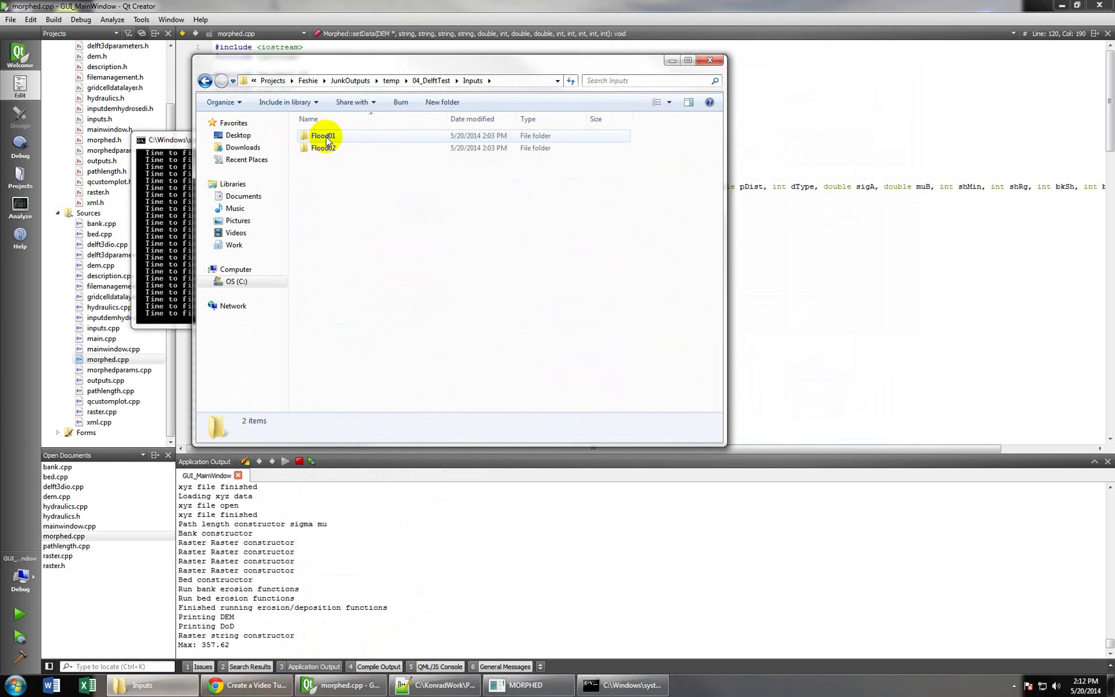
pyautogui.doubleClick(322, 136)
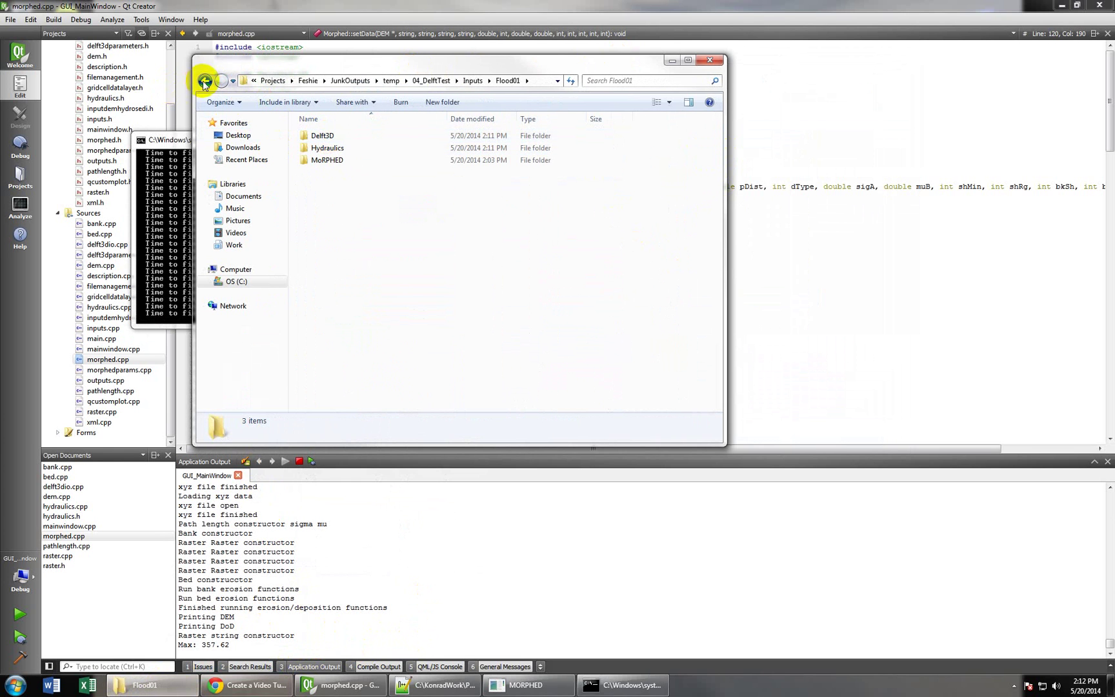
pyautogui.click(204, 82)
pyautogui.doubleClick(332, 137)
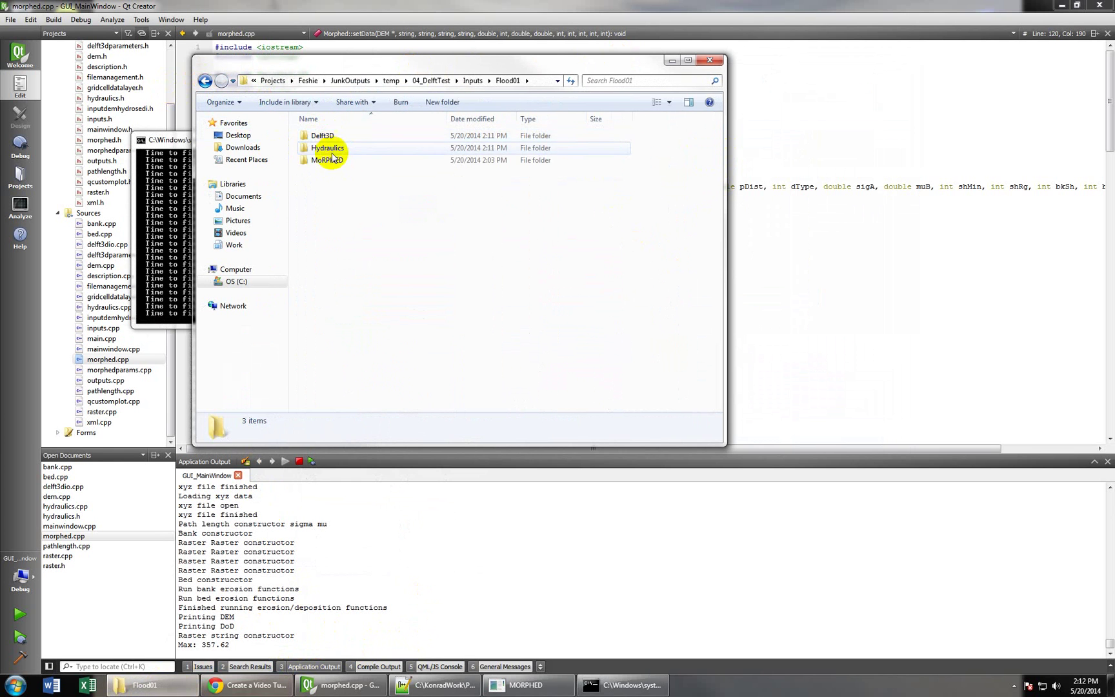
pyautogui.doubleClick(329, 148)
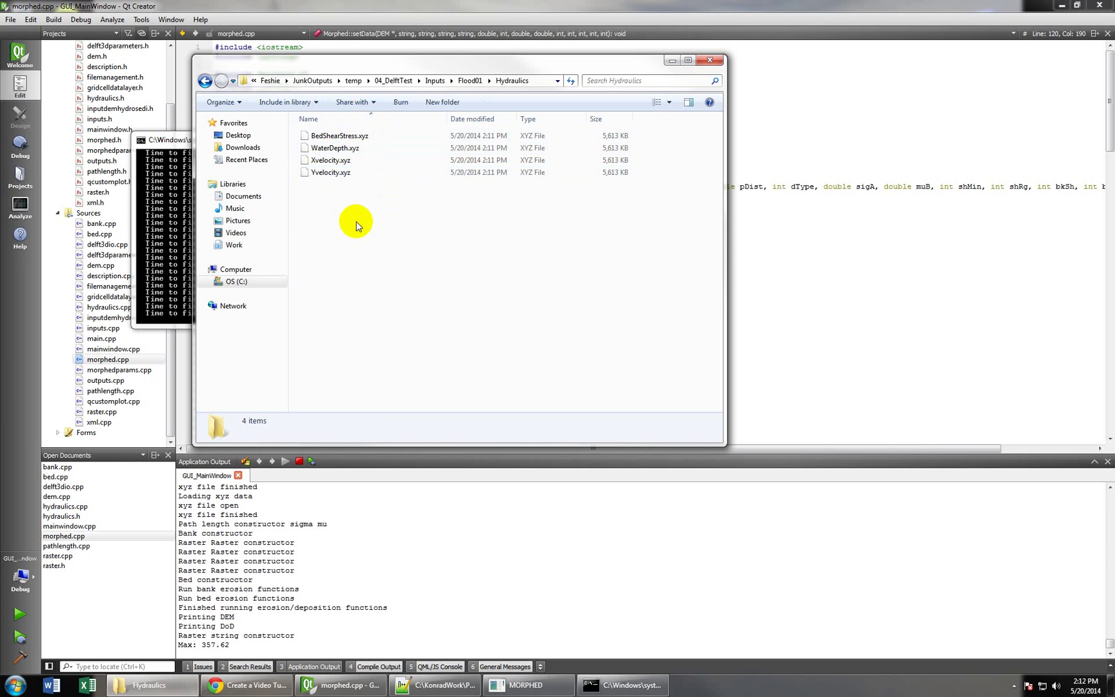
# Open BedShearStress.xyz in Notepad++, examine its coordinates and bed shear stress values, and close the editor
pyautogui.rightClick(348, 138)
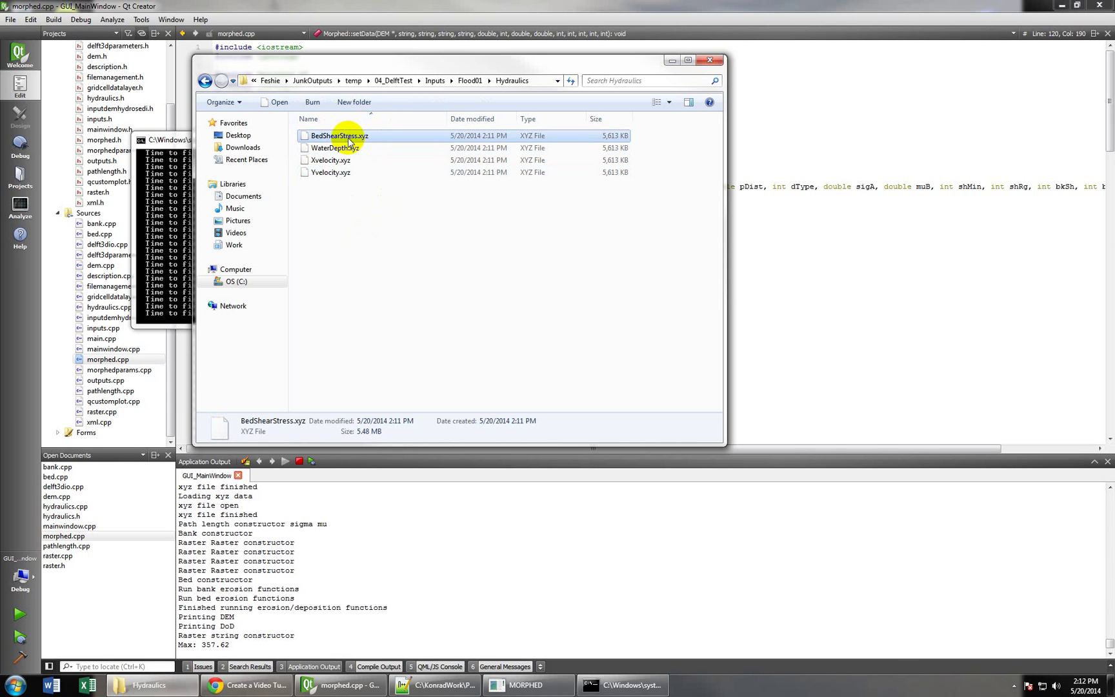
pyautogui.click(413, 171)
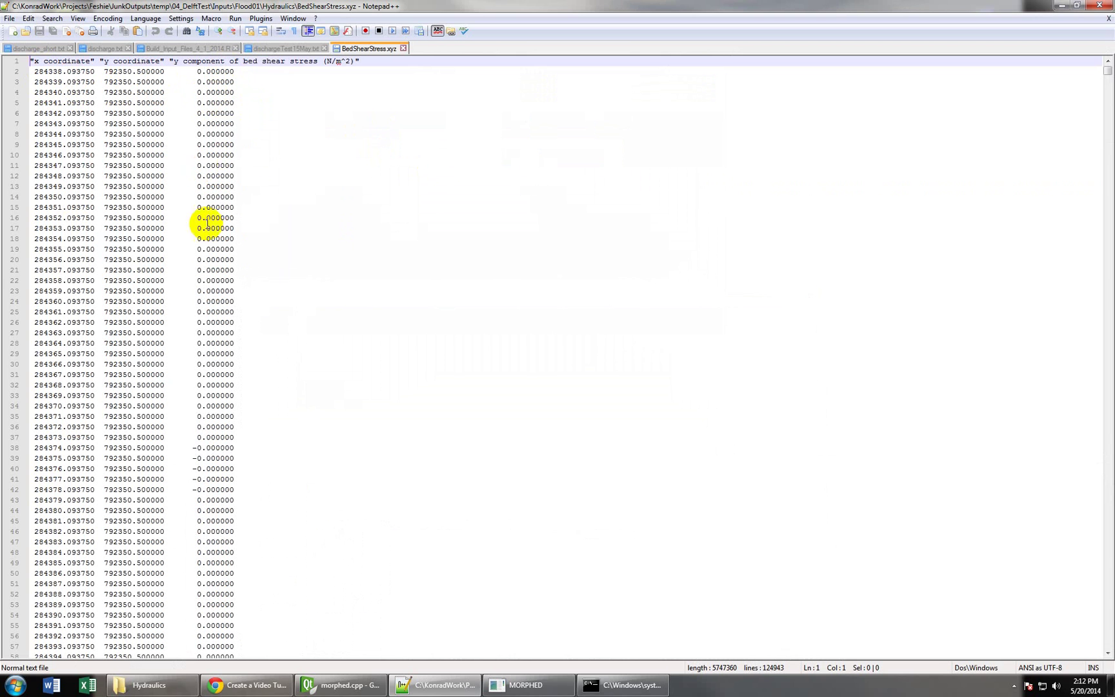
pyautogui.scroll(-20, 227, 204)
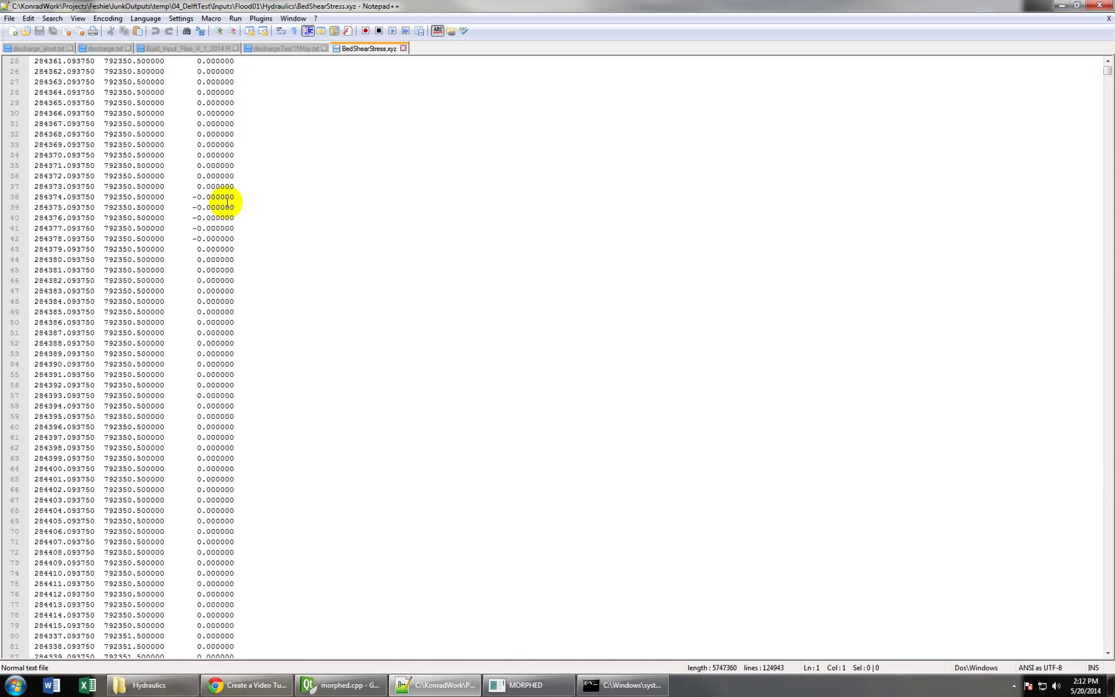
pyautogui.scroll(-20, 217, 282)
pyautogui.scroll(-17, 103, 268)
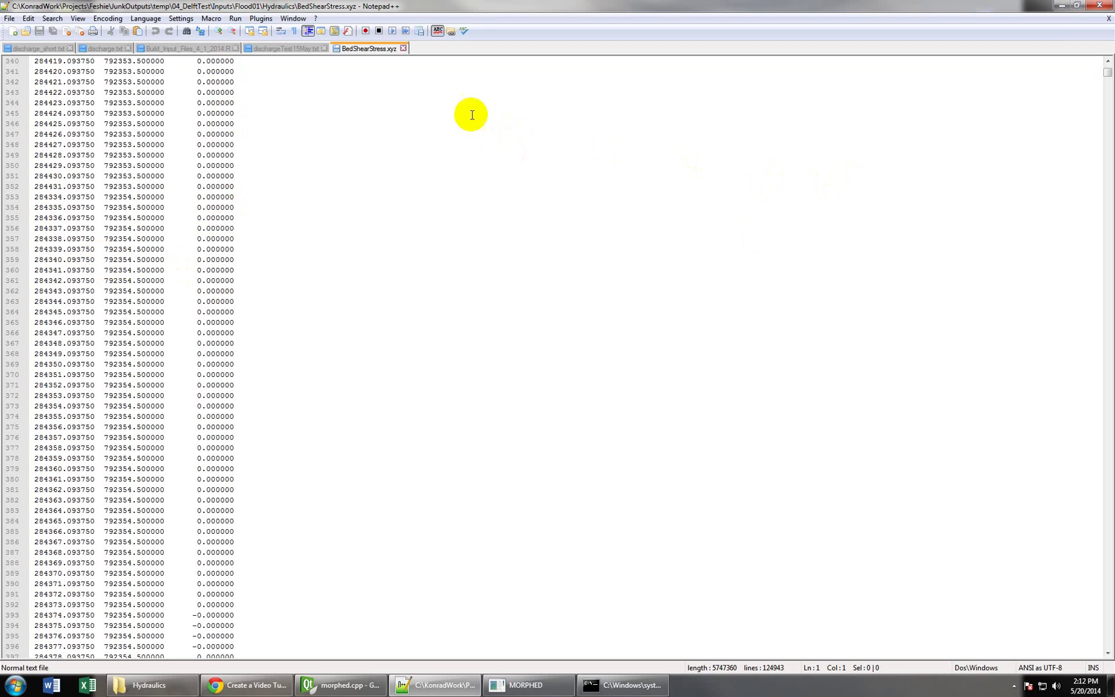
pyautogui.click(1100, 7)
# Return to the Flood01 folder and open its Delft3D subfolder to see the model files
pyautogui.click(206, 82)
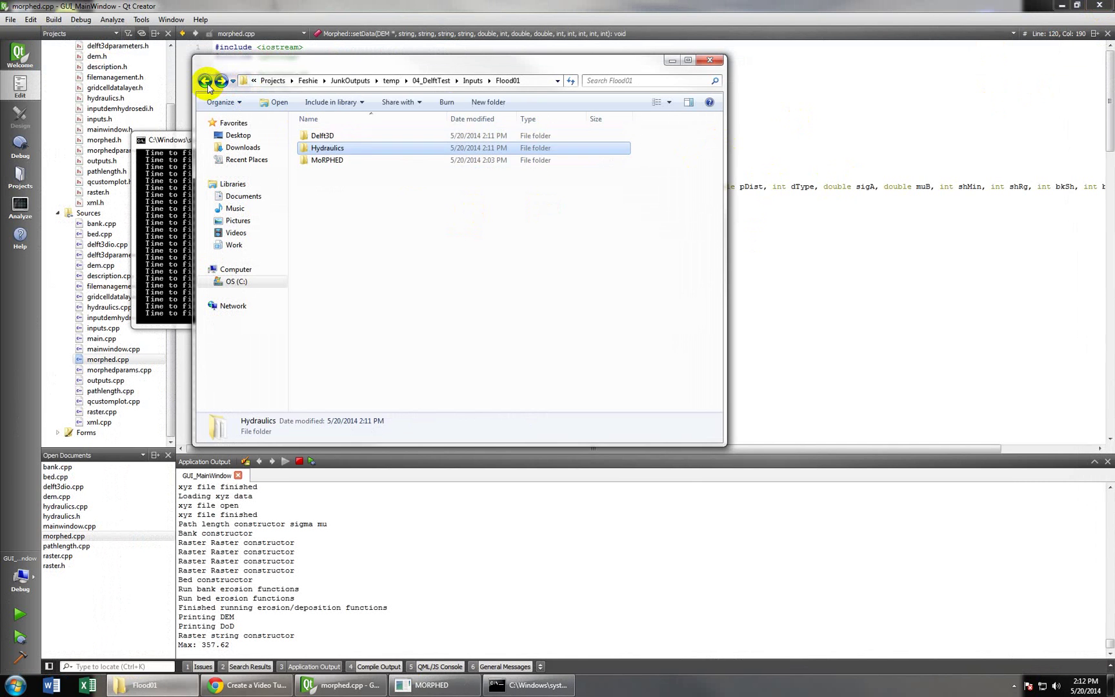
pyautogui.click(328, 137)
pyautogui.doubleClick(328, 137)
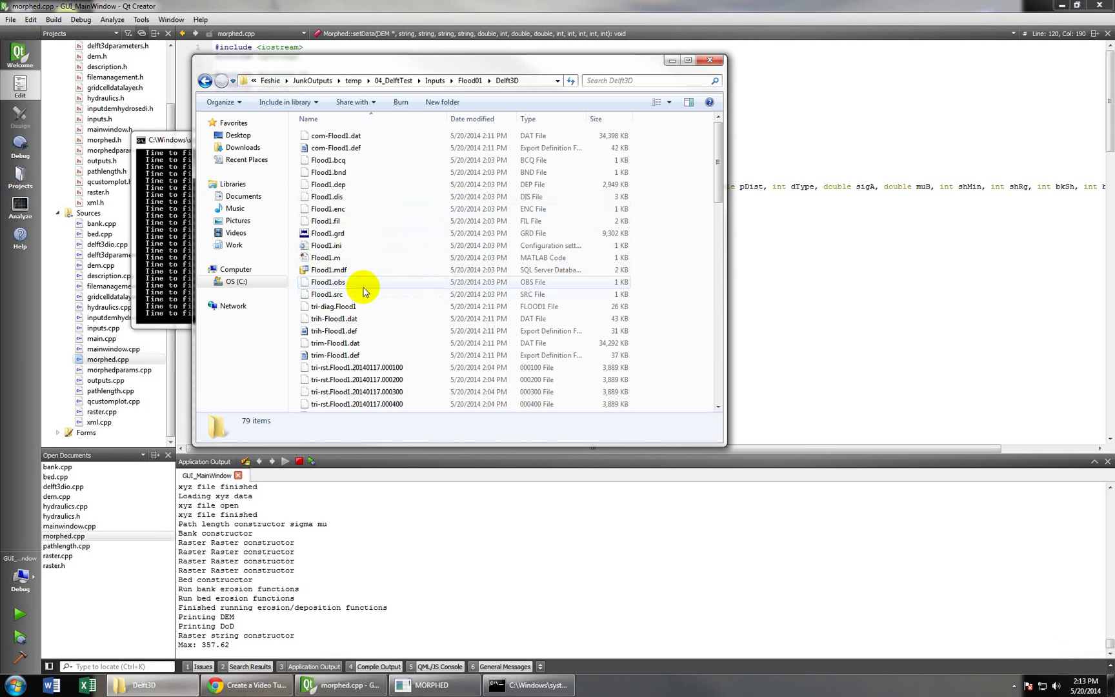
# Highlight the Delft3D input files from Flood1.bcq through Flood1.src and examine them alongside tri-diag.Flood1
pyautogui.click(334, 294)
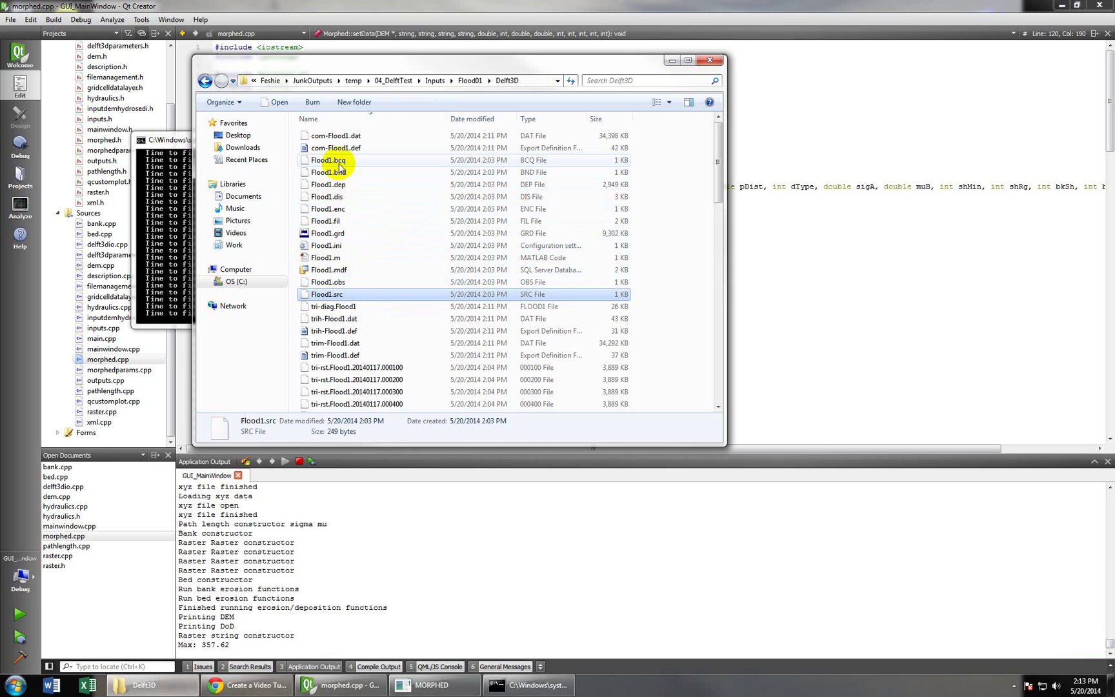
pyautogui.keyDown('shift'); pyautogui.click(340, 163); pyautogui.keyUp('shift')
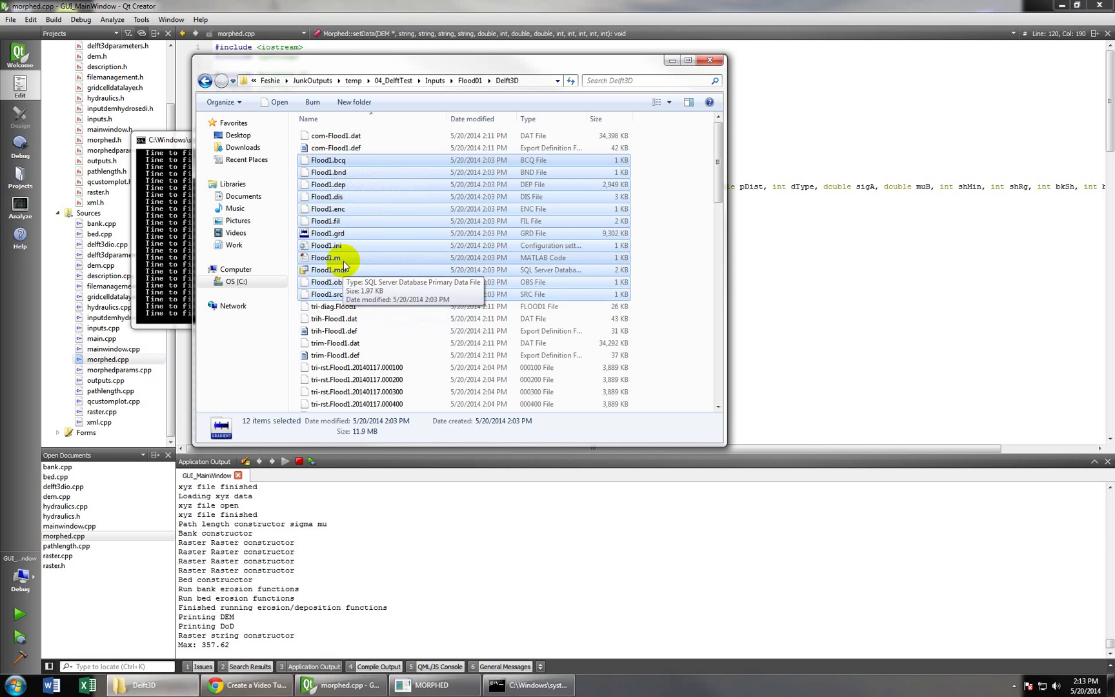
pyautogui.click(336, 307)
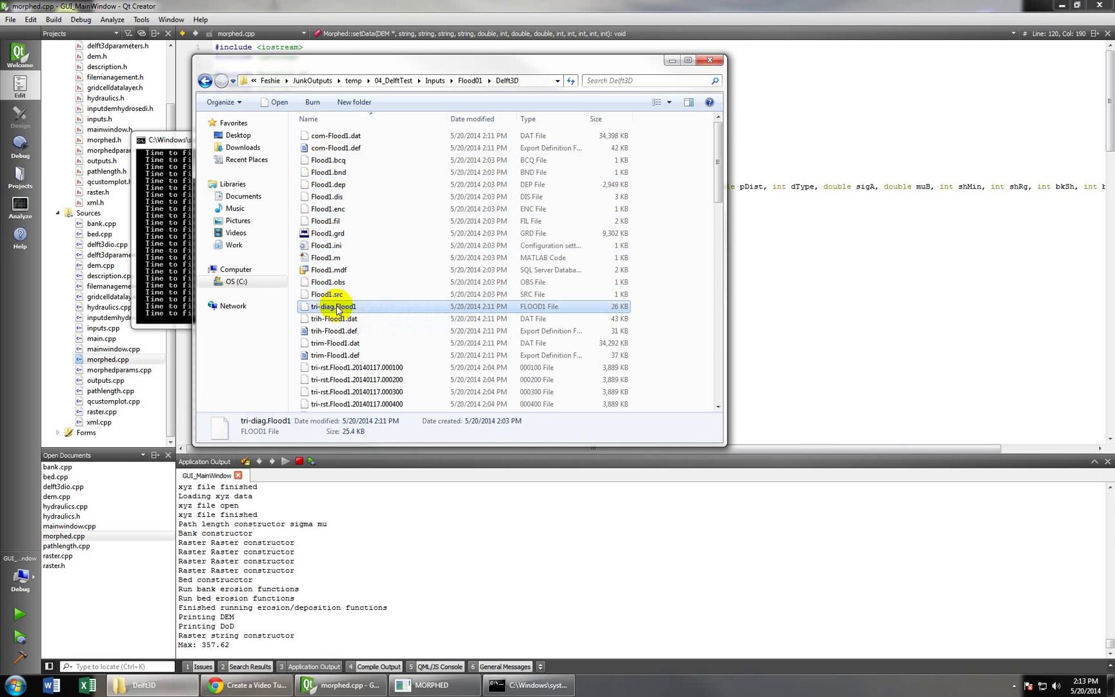
pyautogui.click(348, 294)
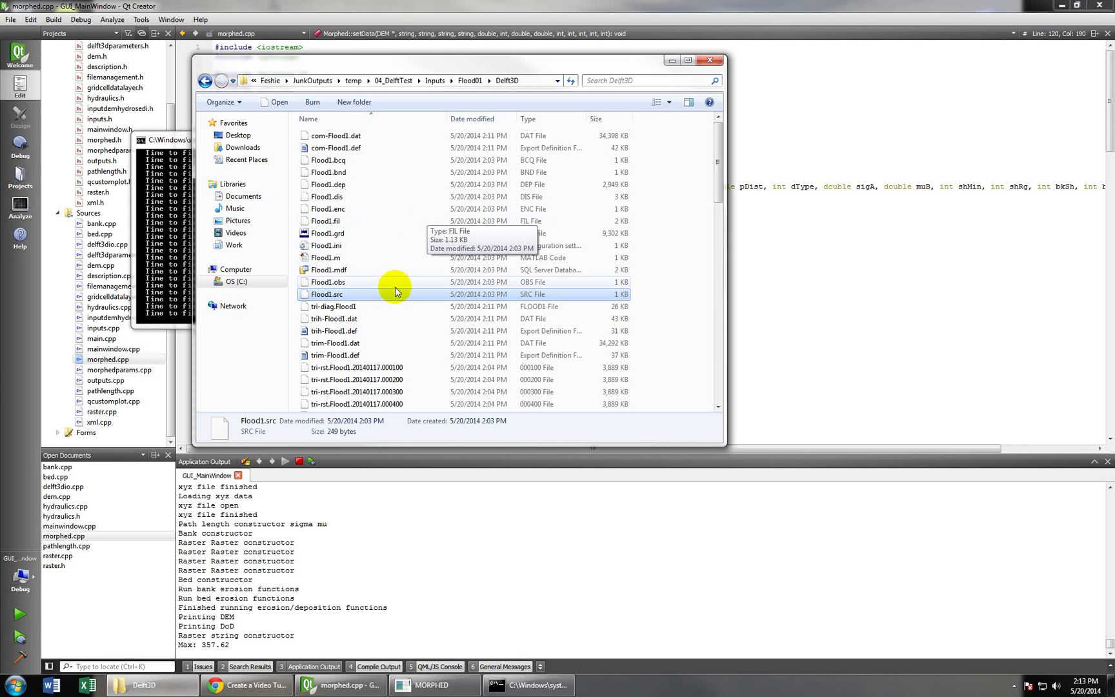
pyautogui.click(327, 162)
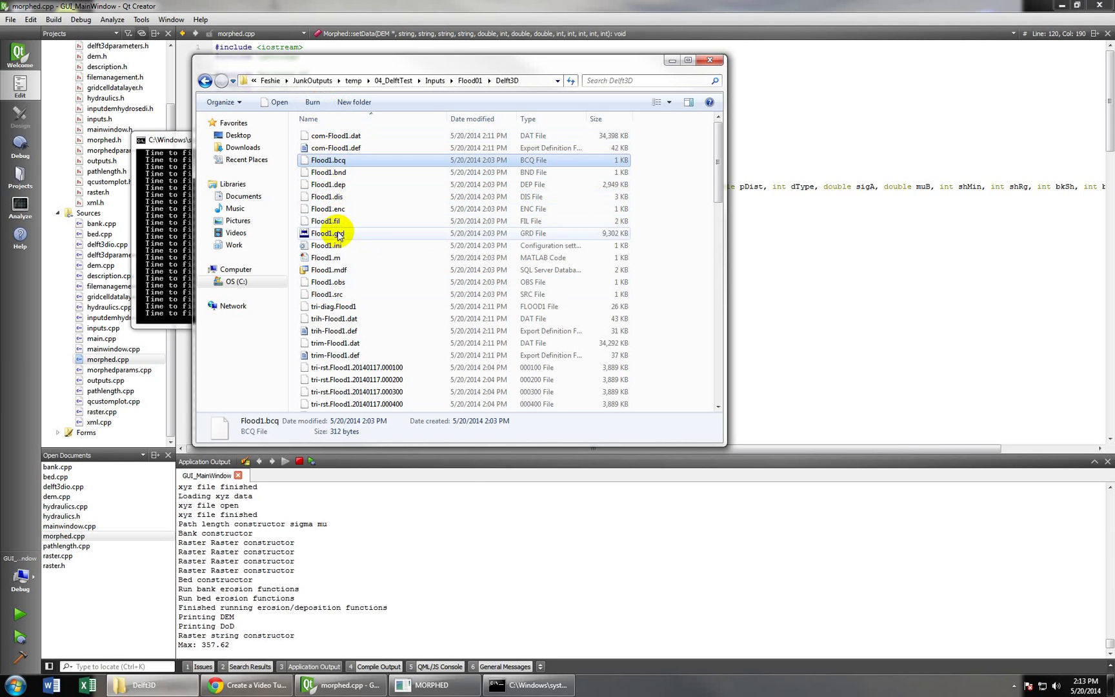